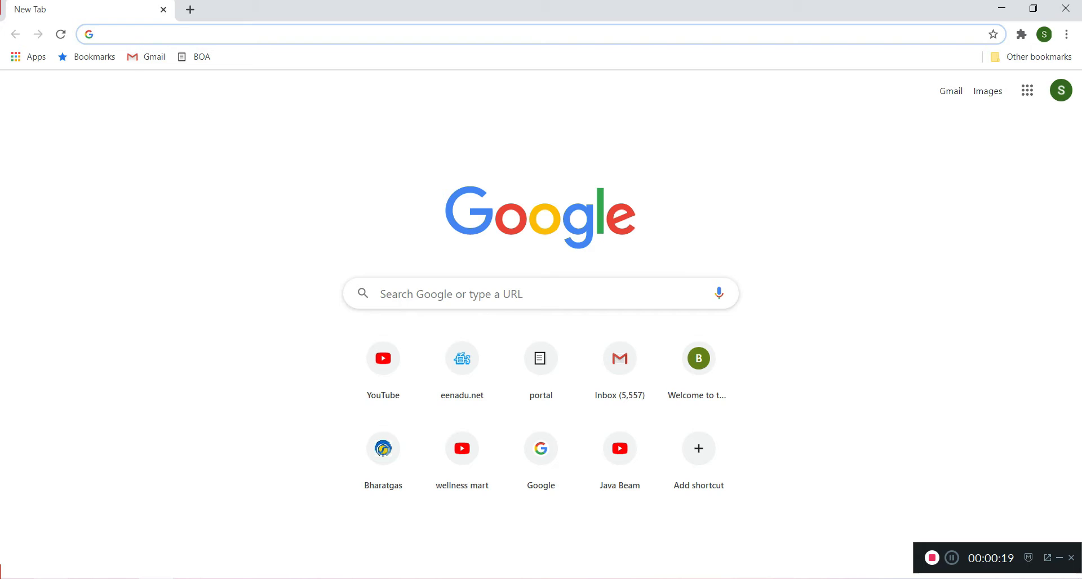
click(50, 578)
text(pro)
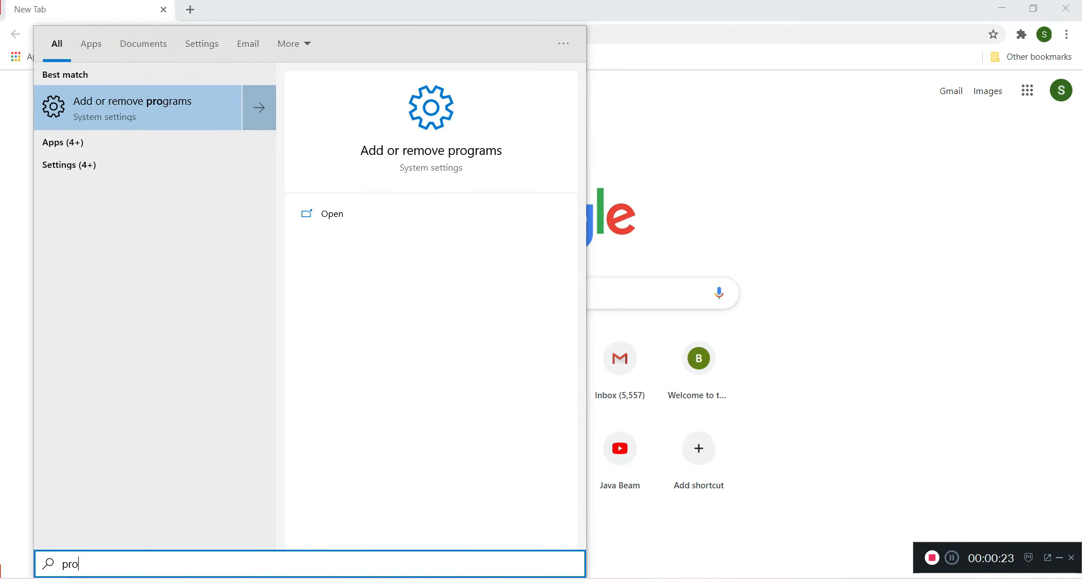
text(g)
key(BackSpace)
key(BackSpace)
key(BackSpace)
key(BackSpace)
Show the desktop and open the Program Files folder on drive C: in File Explorer to check for a Java folder
key(super+d)
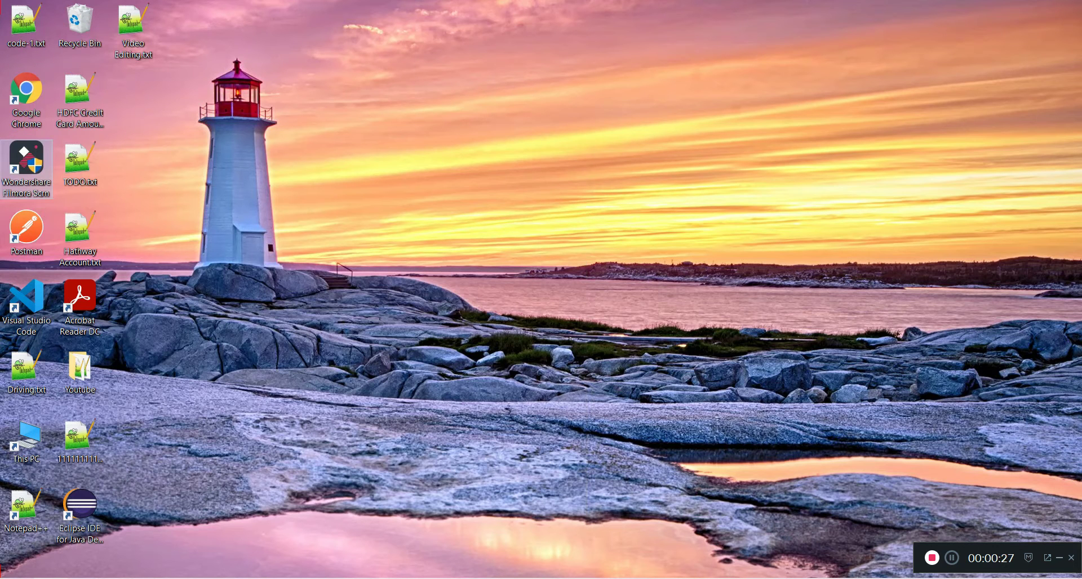
key(super+e)
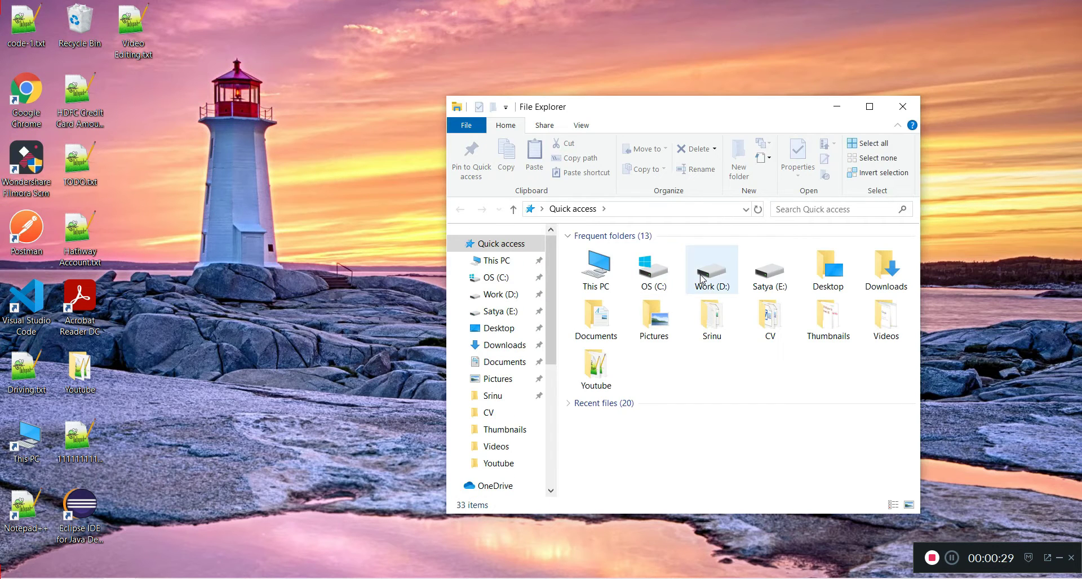
double_click(666, 276)
text(pr)
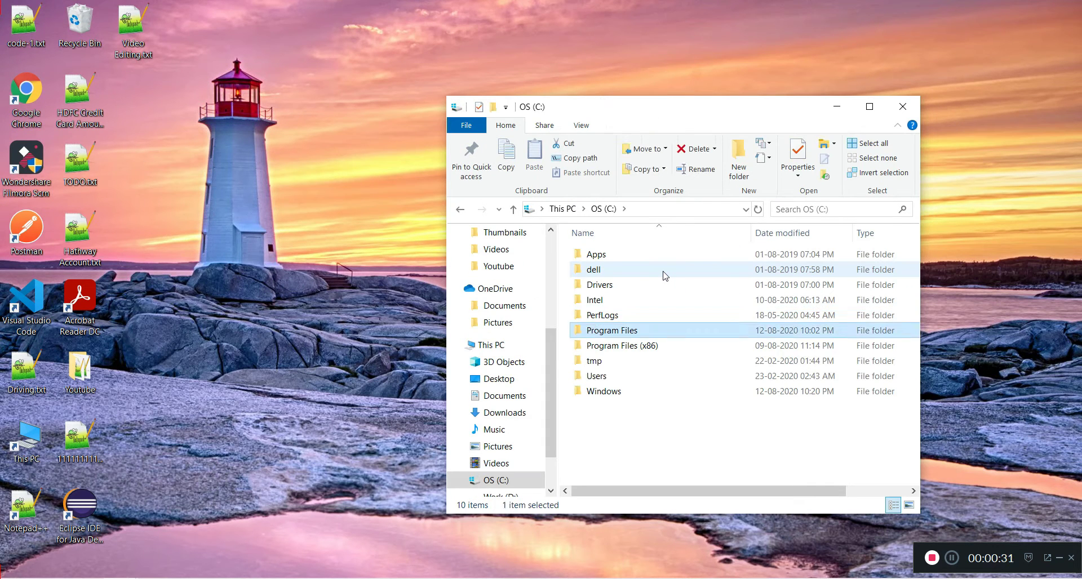
key(Return)
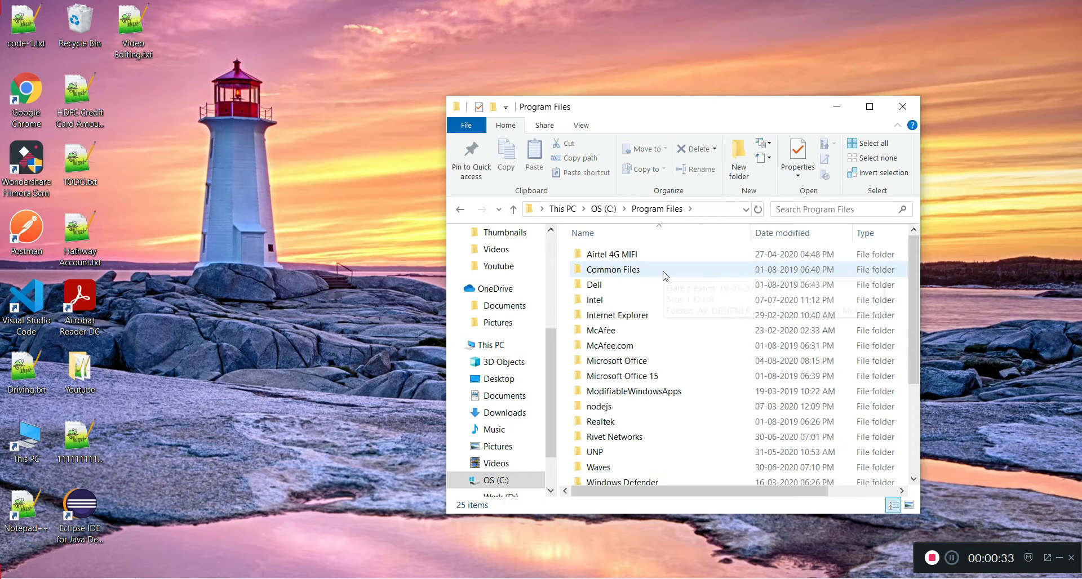
click(621, 331)
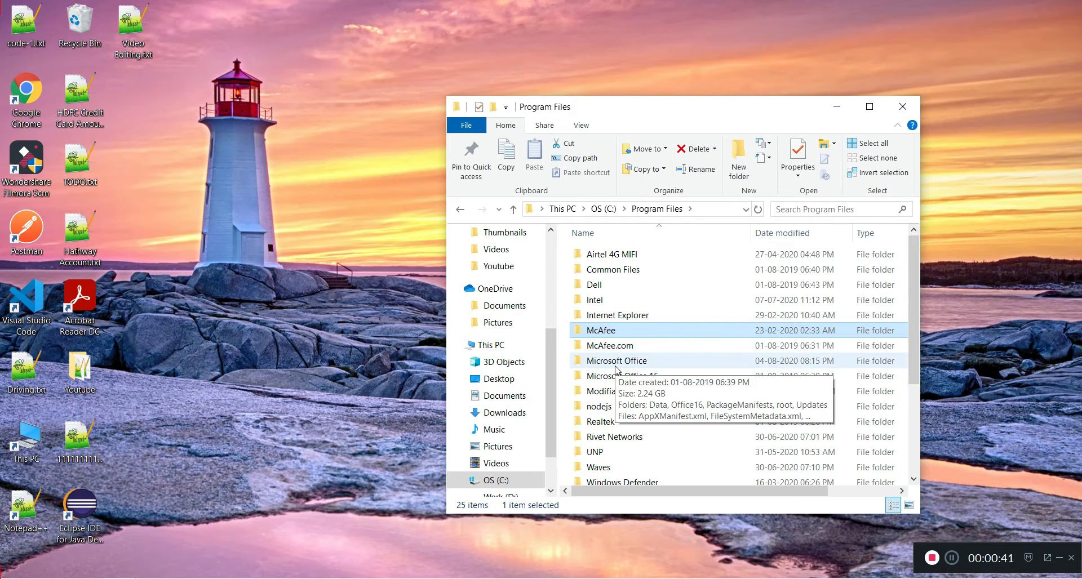
Go back to drive C: and open the Program Files (x86) folder to check for a Java folder
key(alt+Left)
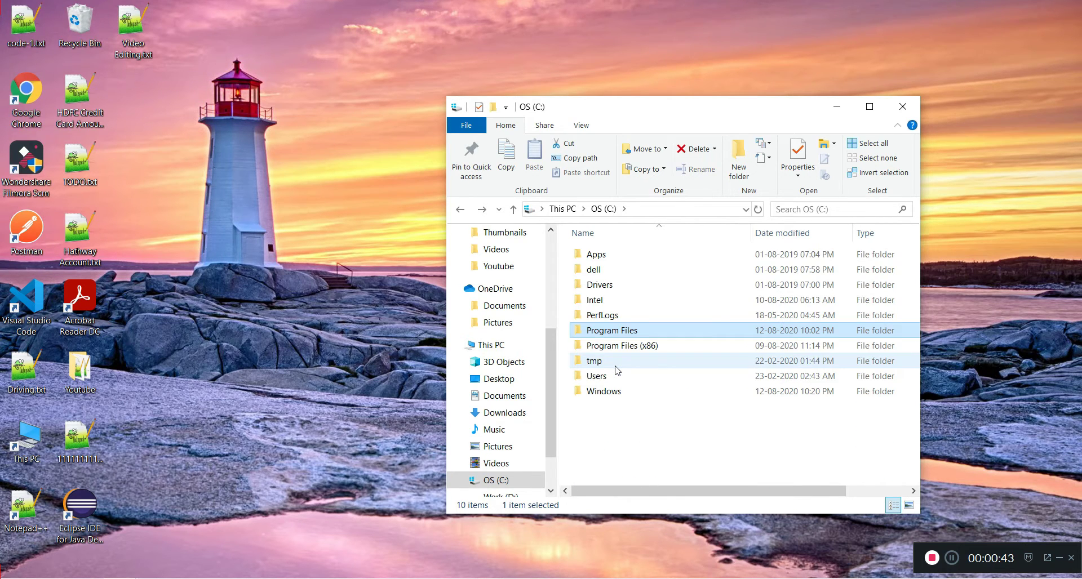
key(Down)
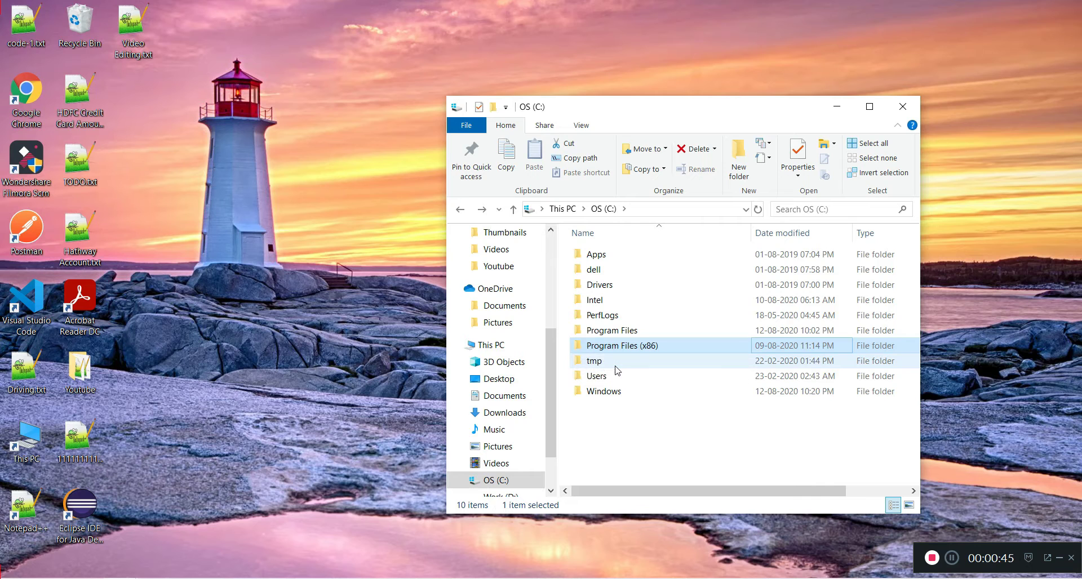
key(Up)
key(Down)
key(Up)
key(Down)
key(Return)
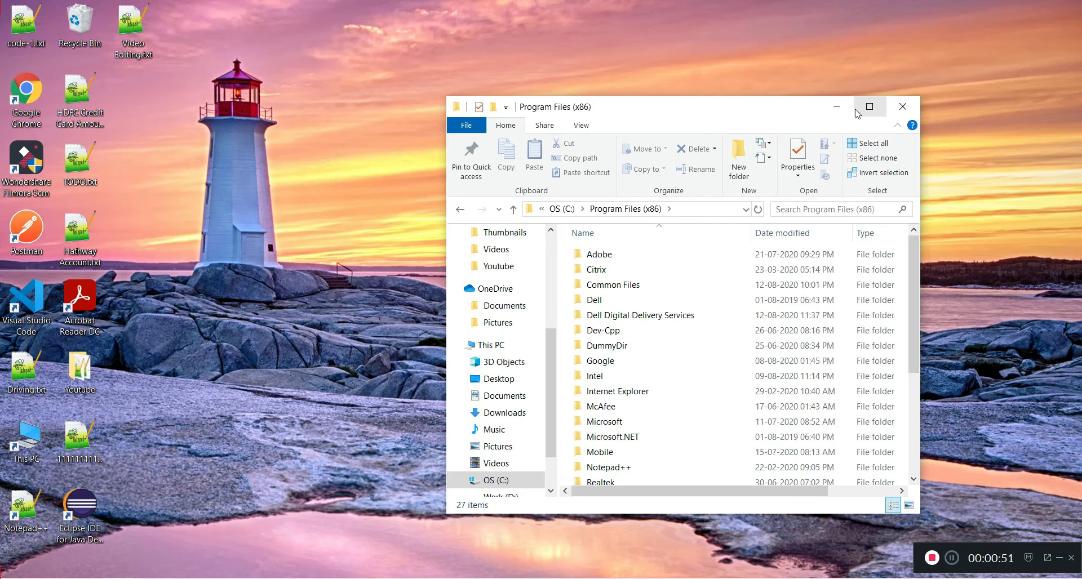
Minimise File Explorer, try to launch Eclipse IDE from the desktop, and dismiss its message
click(837, 107)
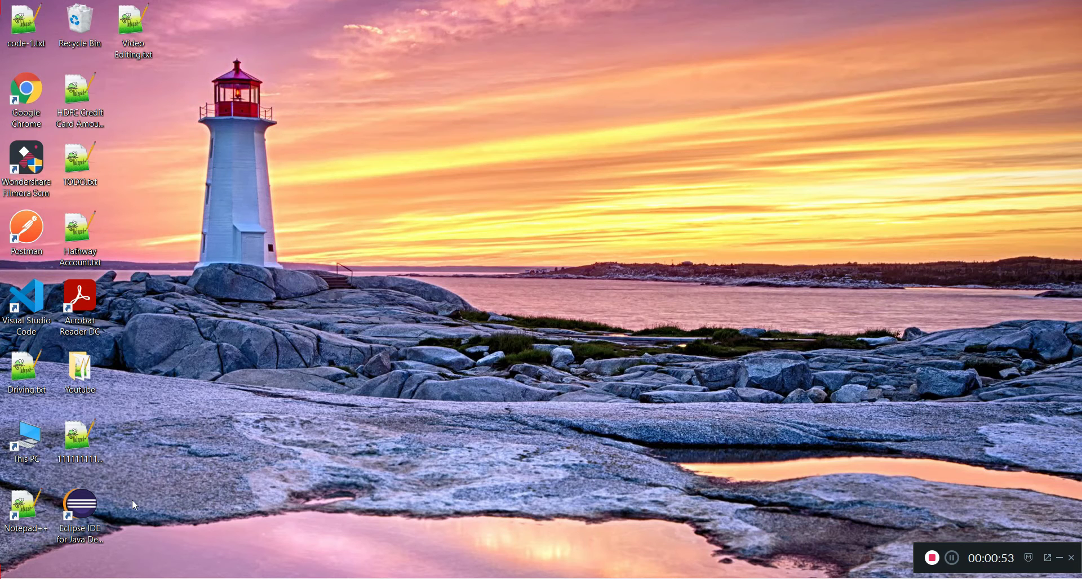
double_click(87, 512)
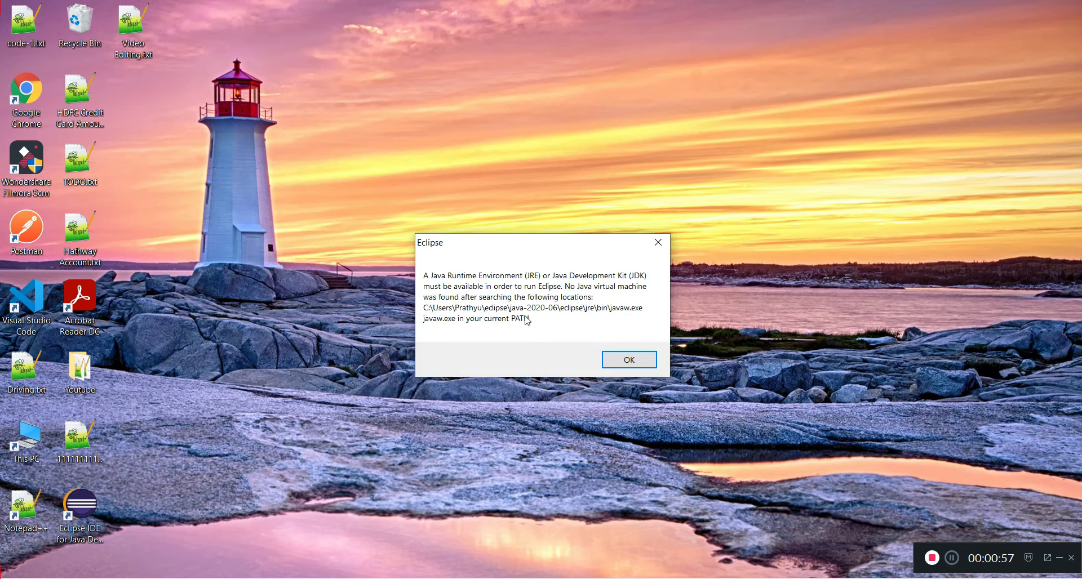
click(660, 243)
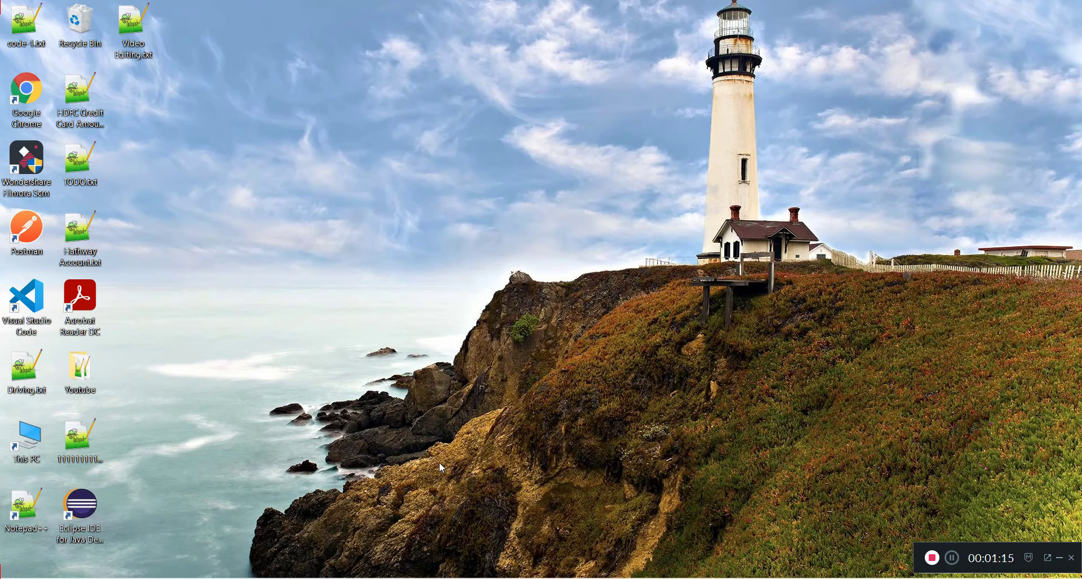
Switch to Chrome, search for "download jdk 14" and open Oracle's Java SE 14 archive downloads page
key(alt+Tab)
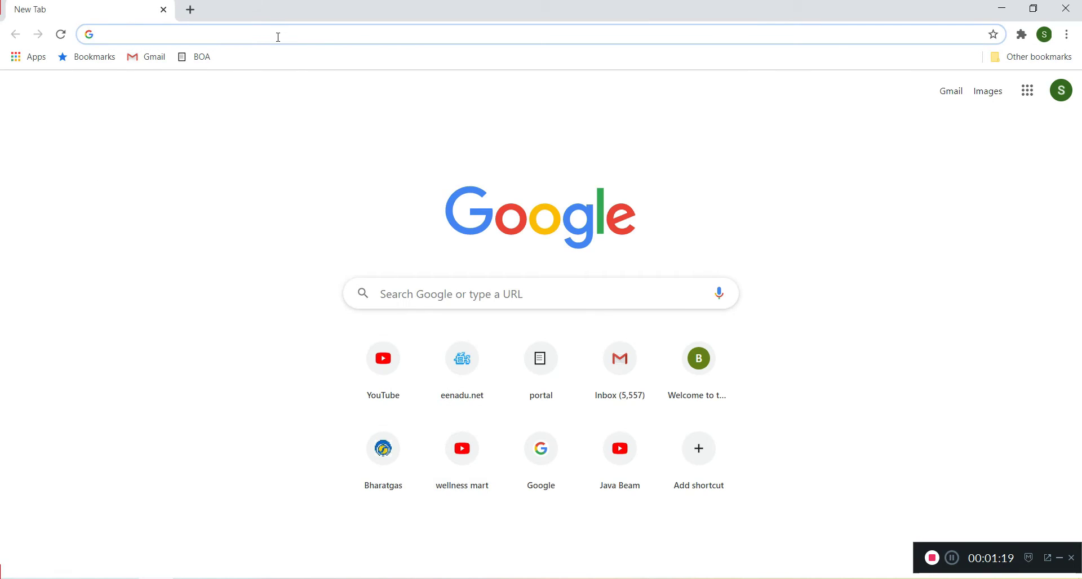
click(278, 35)
text(down)
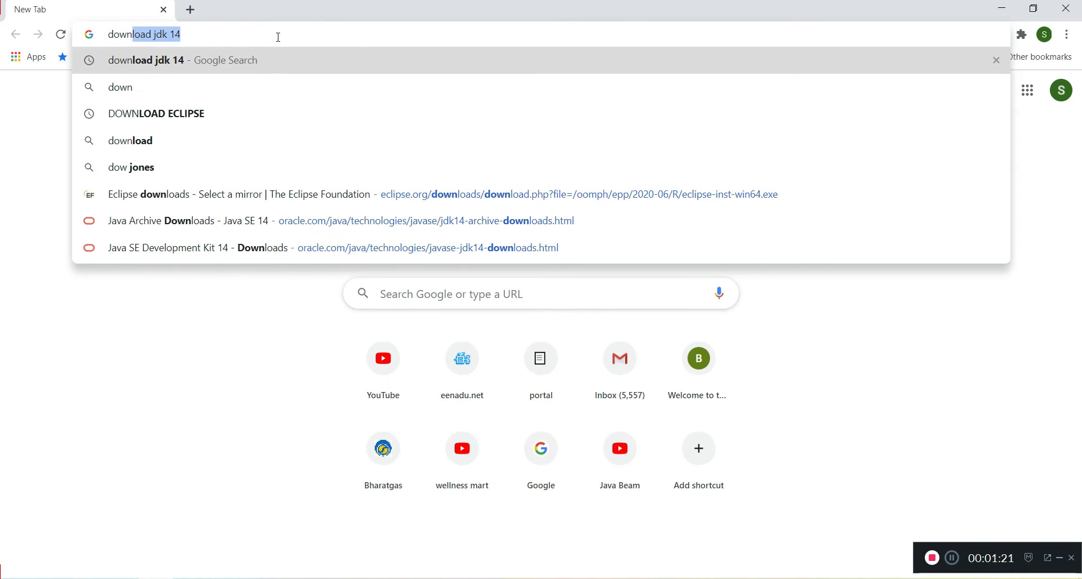
key(Return)
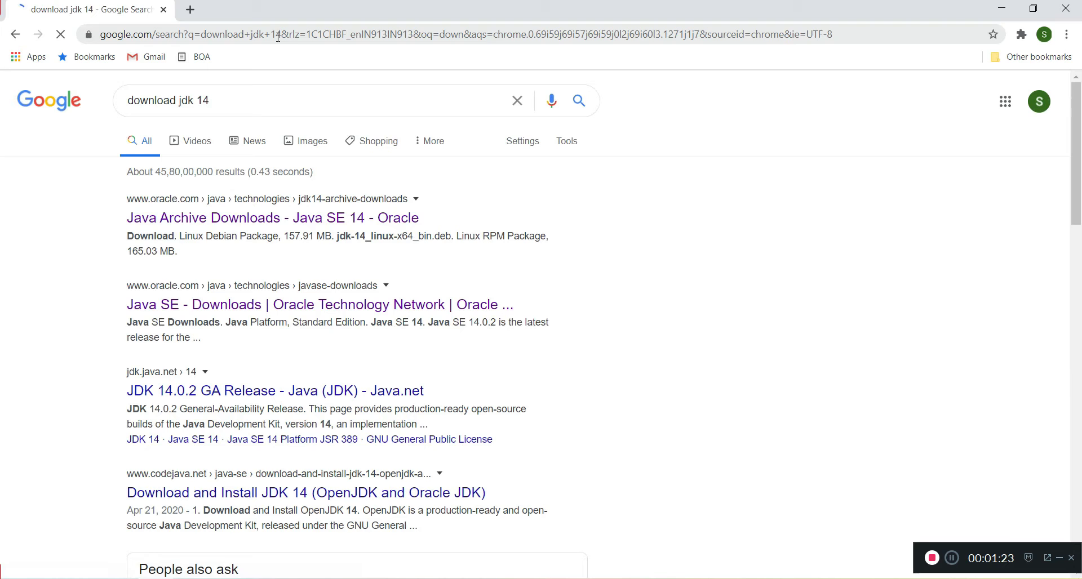
click(231, 220)
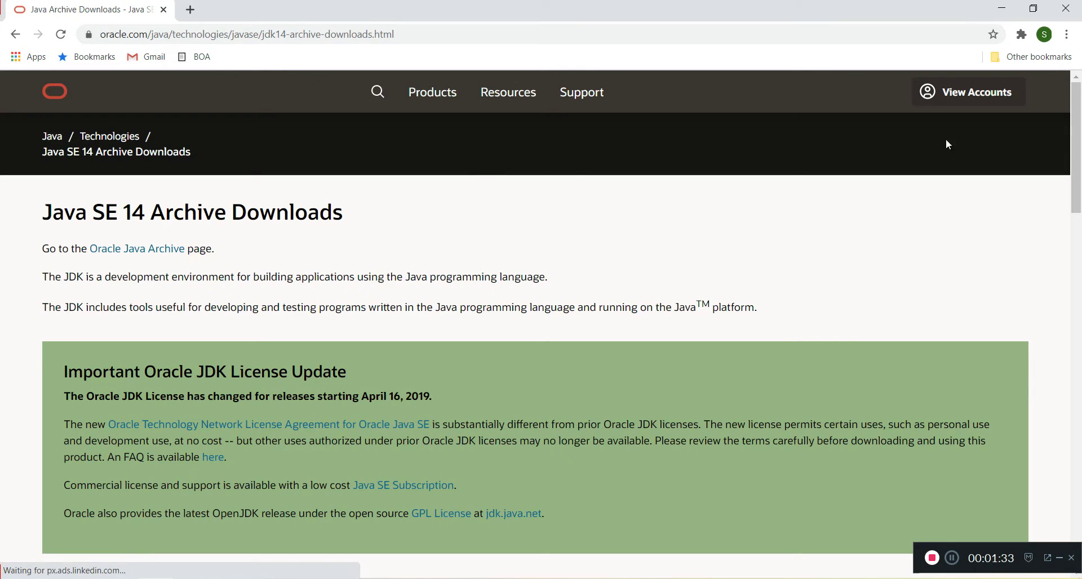
Request the Windows x64 installer jdk-14.0.1_windows-x64_bin.exe and accept the Oracle license agreement to download it
drag(1076, 161, 1080, 298)
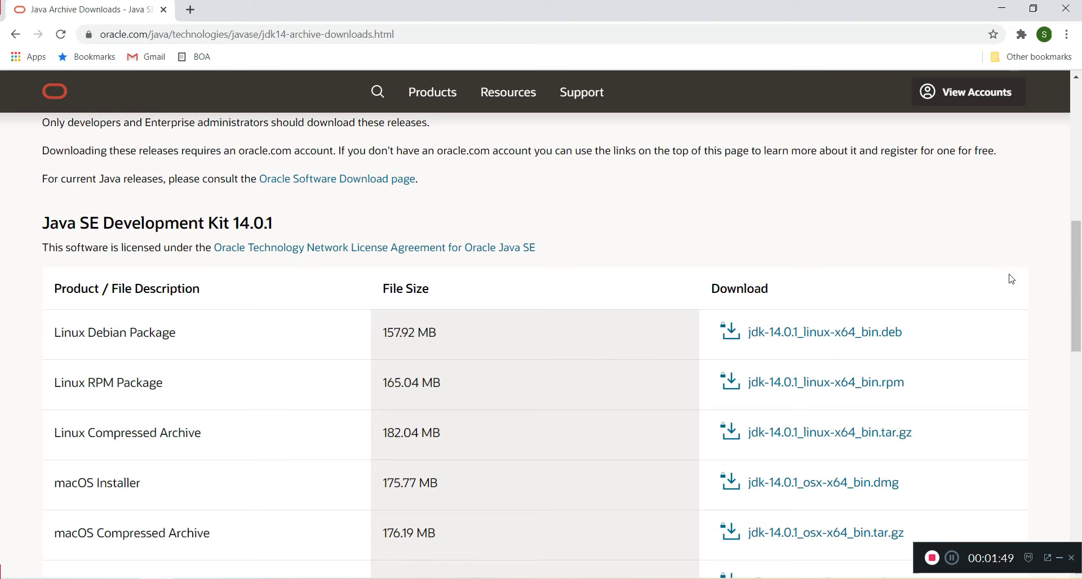
drag(1077, 299, 1079, 351)
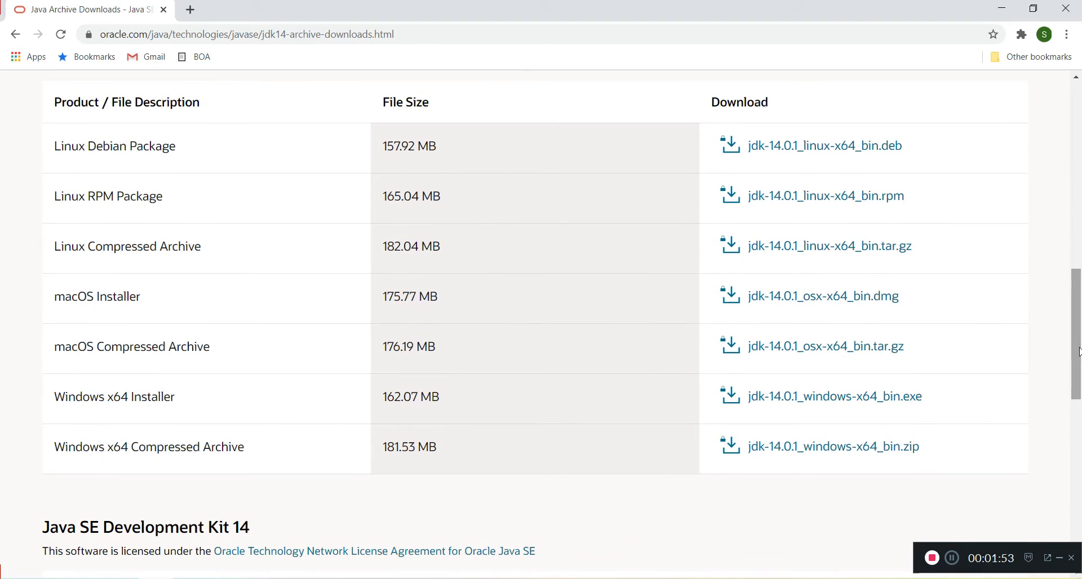
triple_click(78, 397)
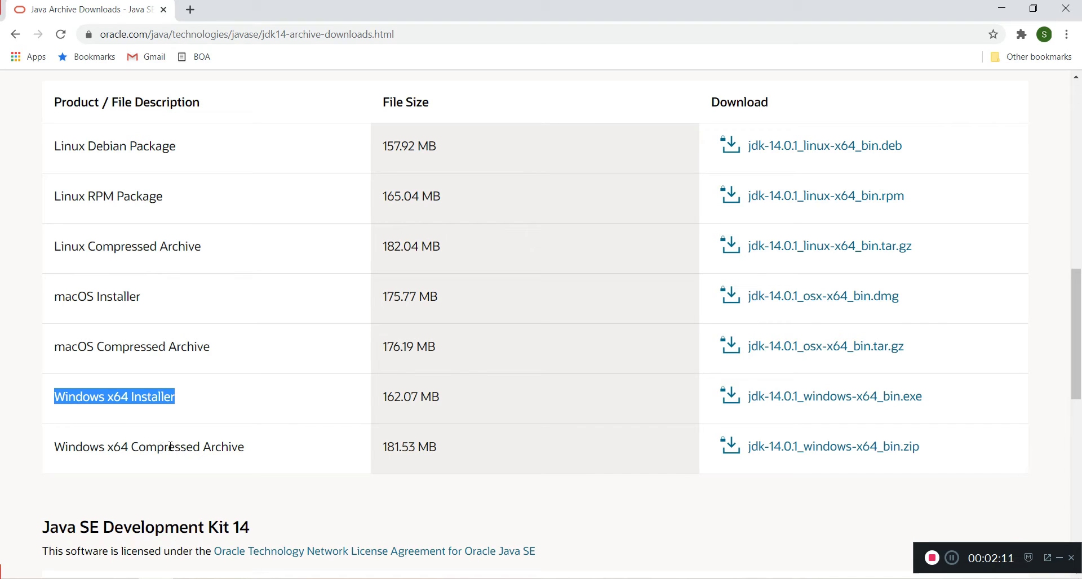
triple_click(152, 448)
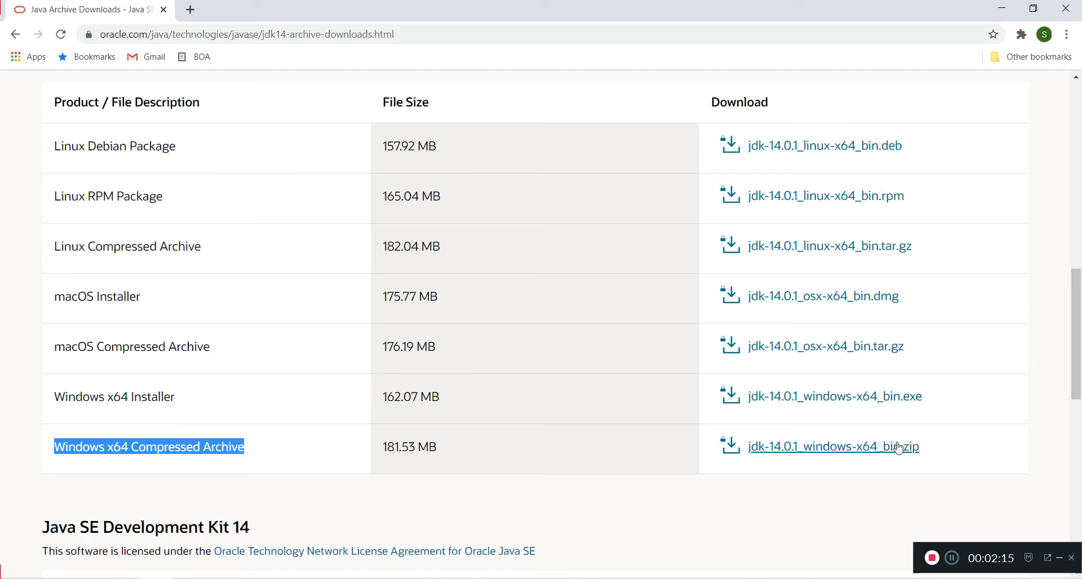
click(850, 400)
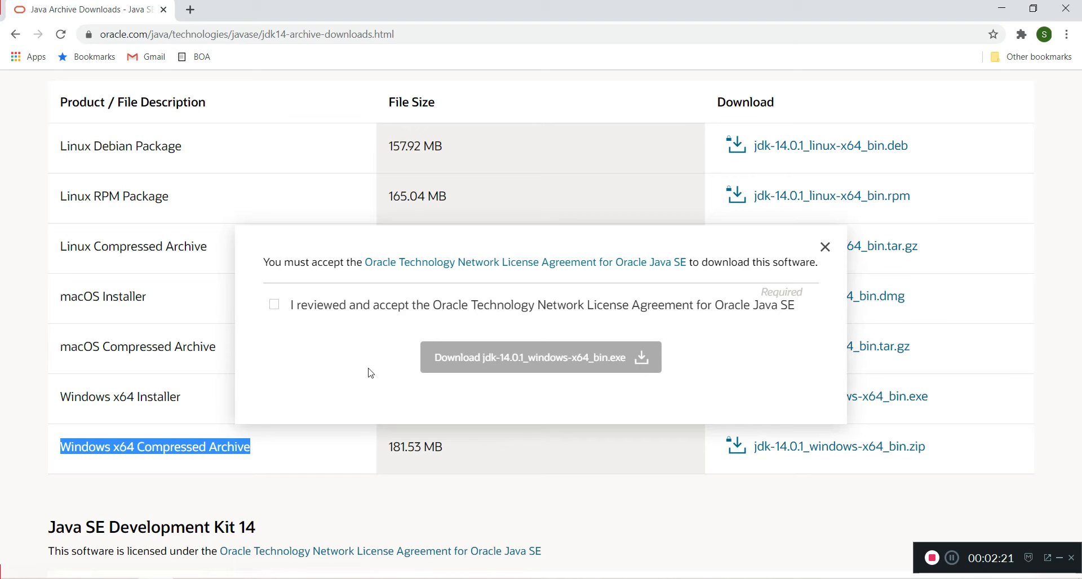
click(274, 305)
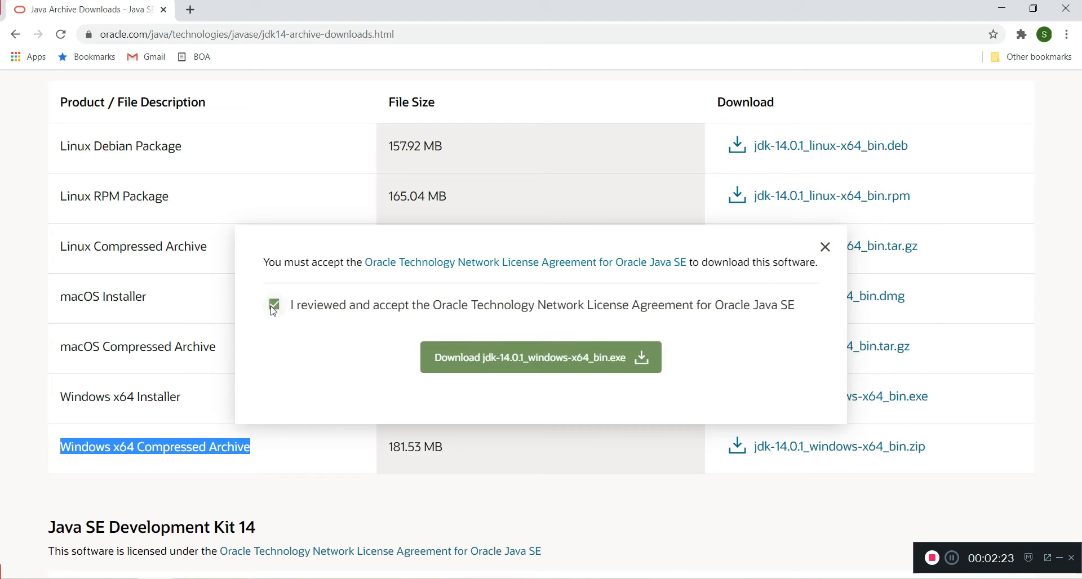
click(501, 360)
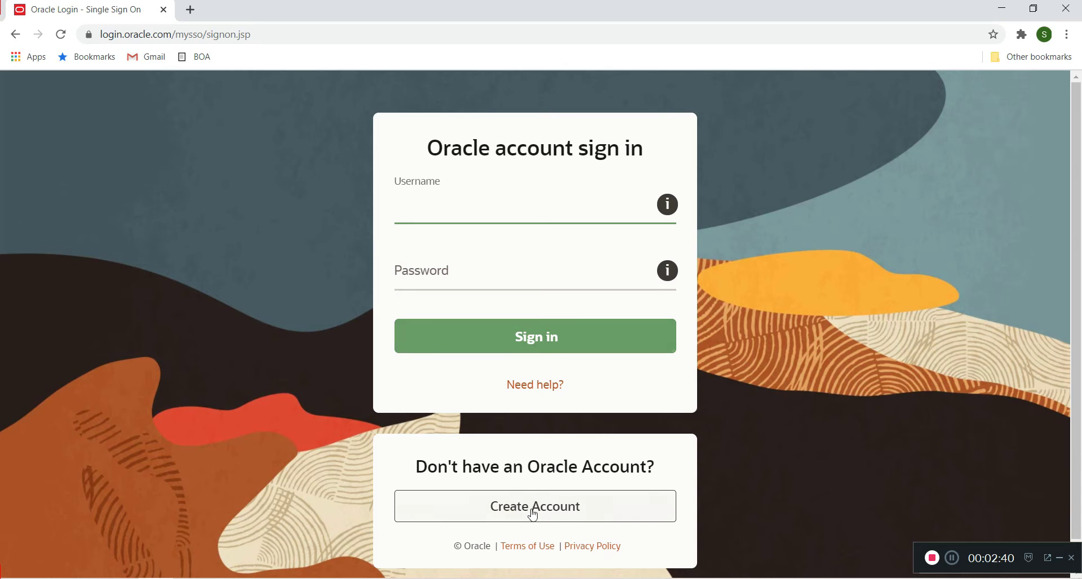
Switch to the Downloads folder window on drive D: and run the installer jdk-14.0.2_windows-x64_bin.exe
key(alt+Tab)
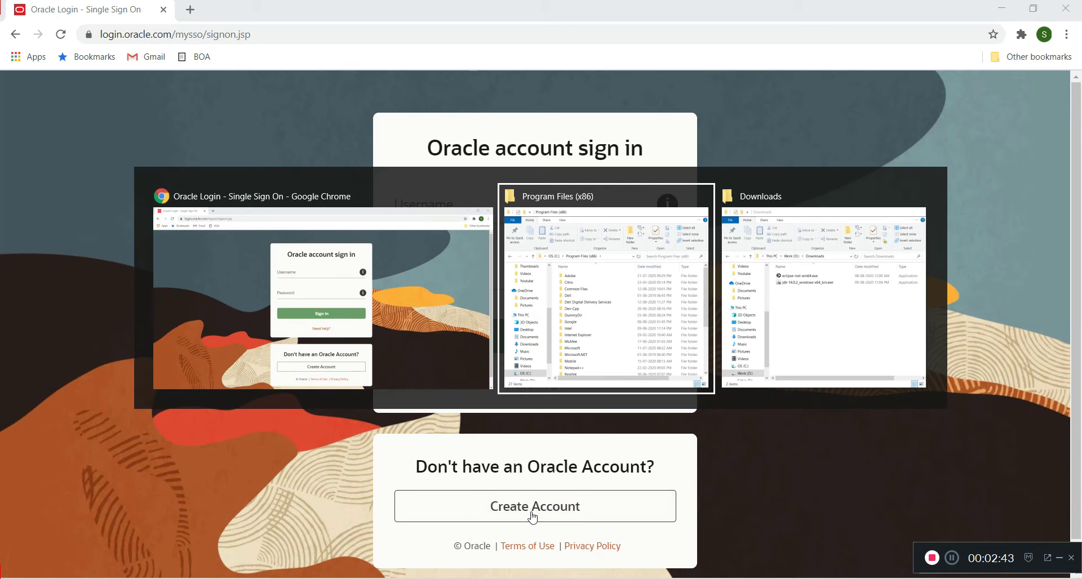
key(alt+Tab)
key(alt+Tab)
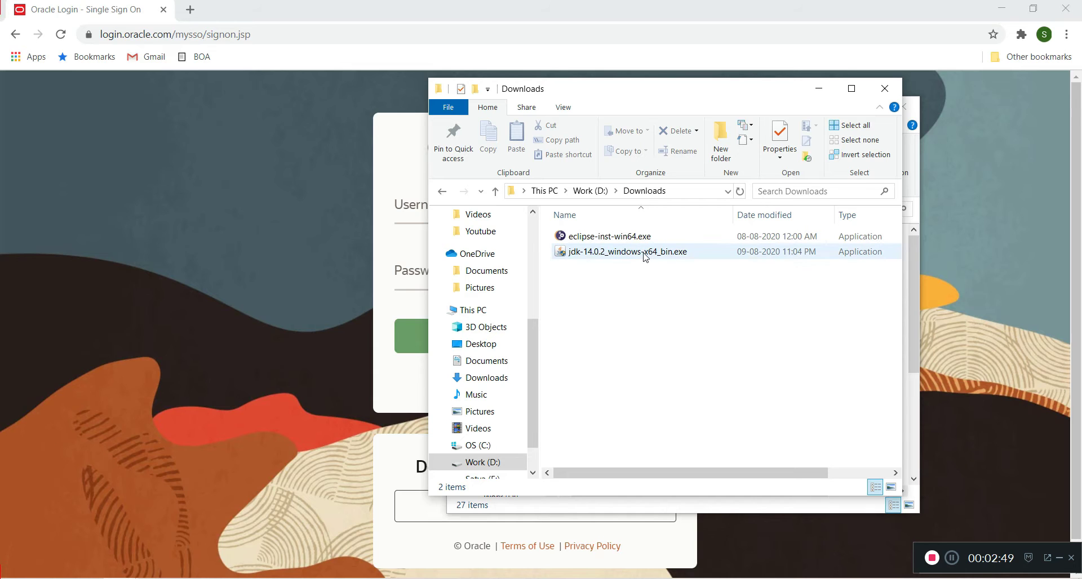
click(618, 257)
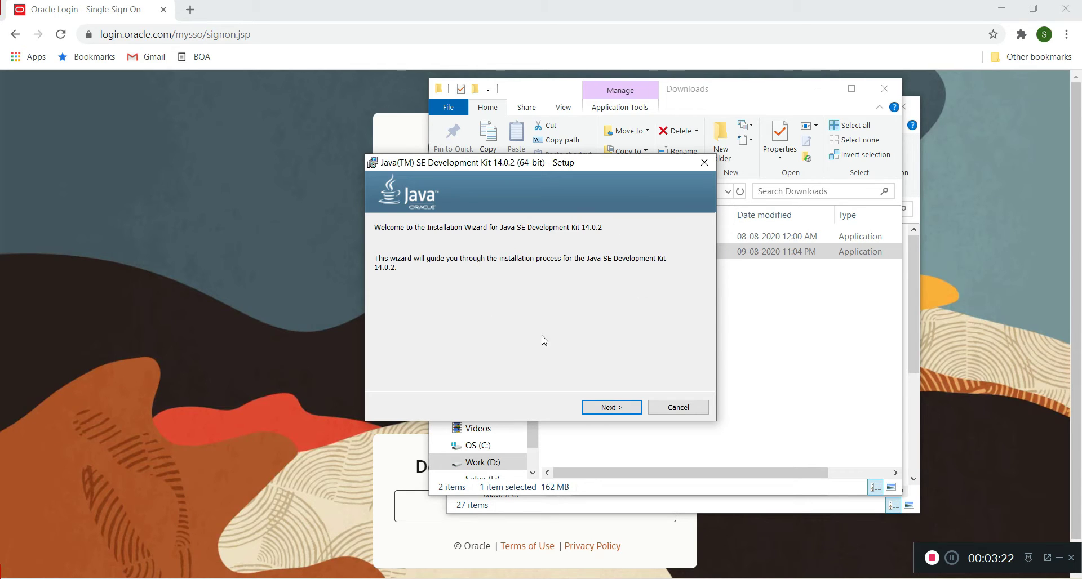
Install Java SE Development Kit 14.0.2 to the default folder C:\Program Files\Java\jdk-14.0.2\ and close the setup wizard
click(612, 408)
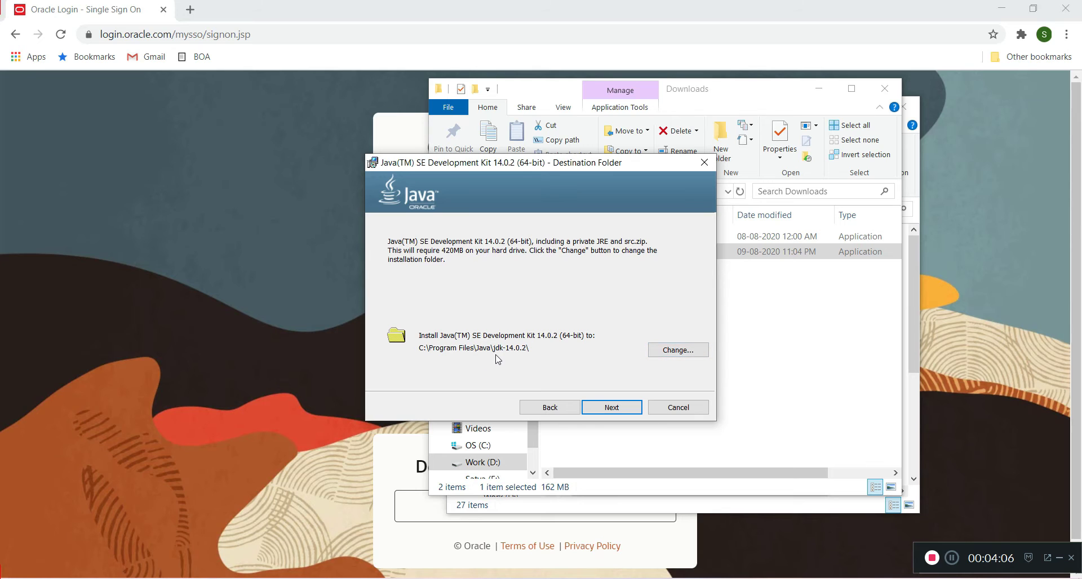
click(612, 408)
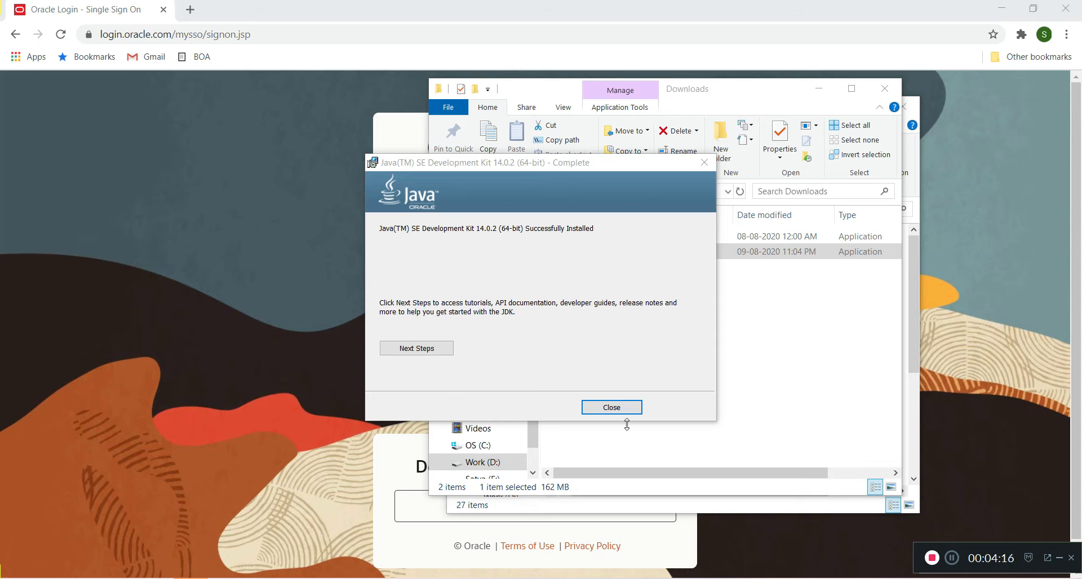
click(613, 408)
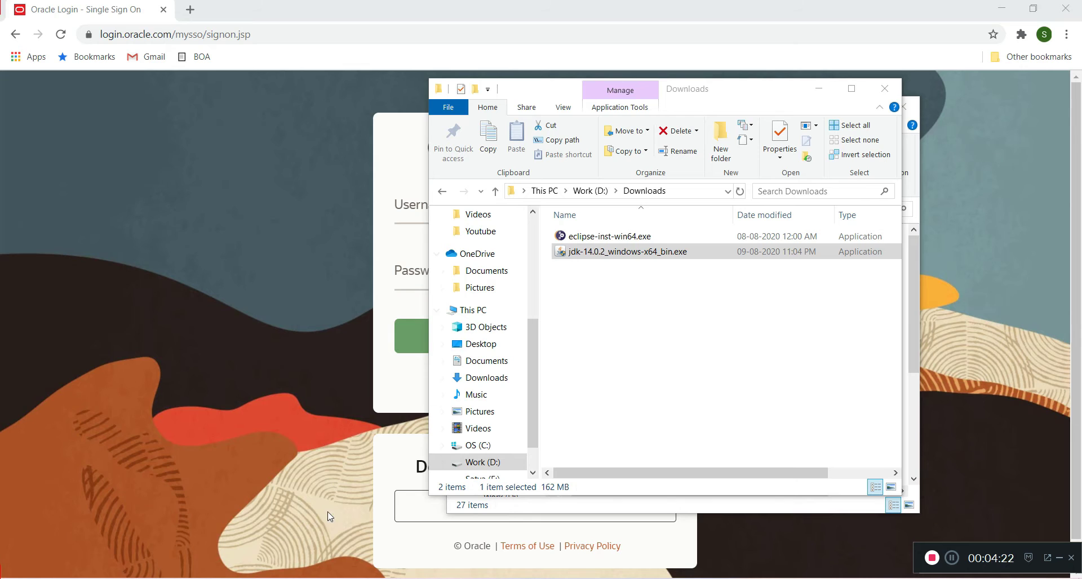
Examine the contents of C:\Program Files\Java\jdk-14.0.2 in a new File Explorer window and return to the Java folder
key(super+e)
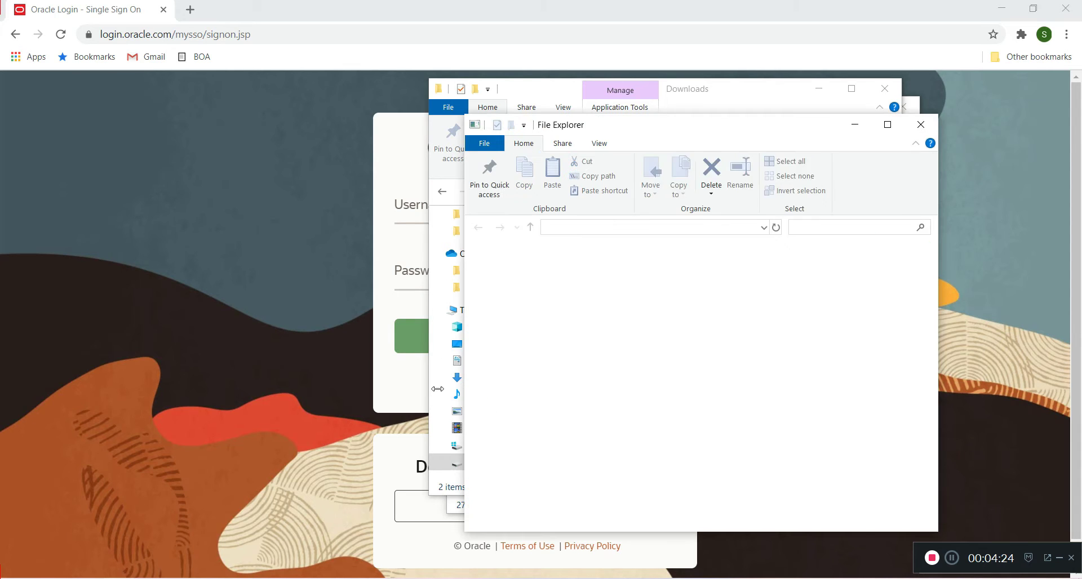
double_click(660, 303)
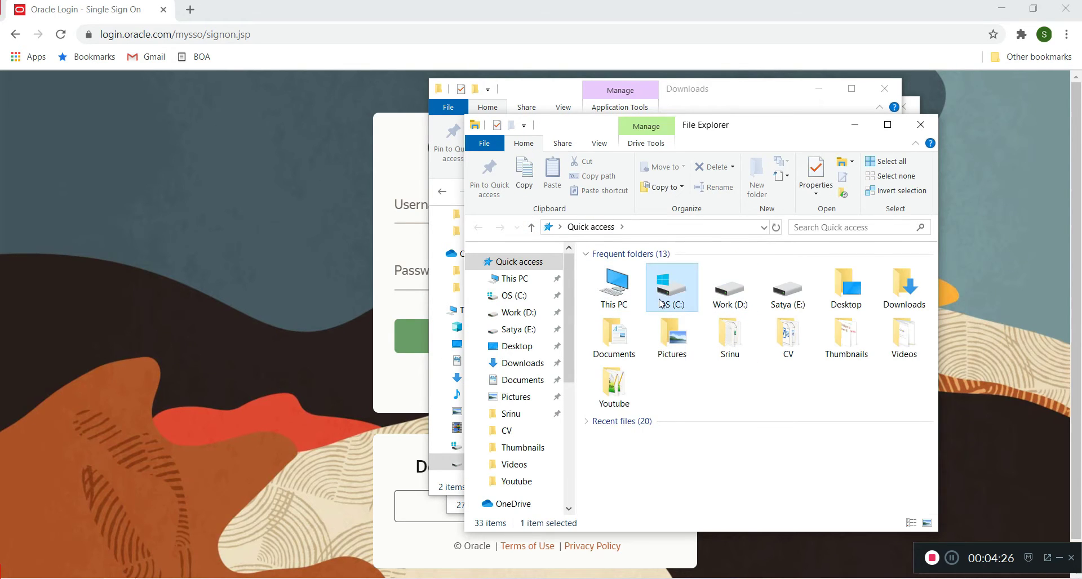
text(pro)
key(Return)
text(java)
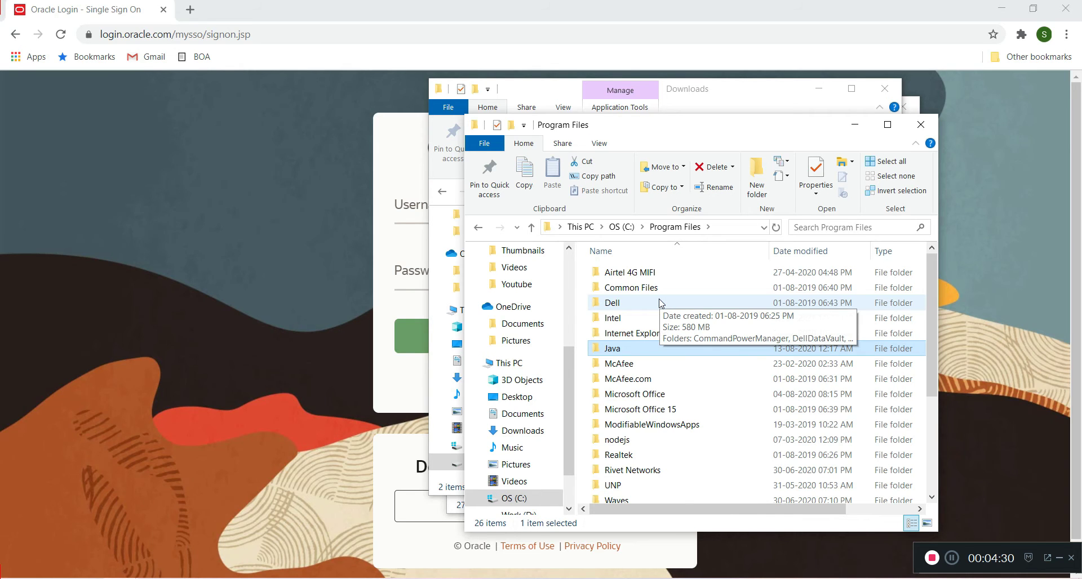
key(Return)
text(j)
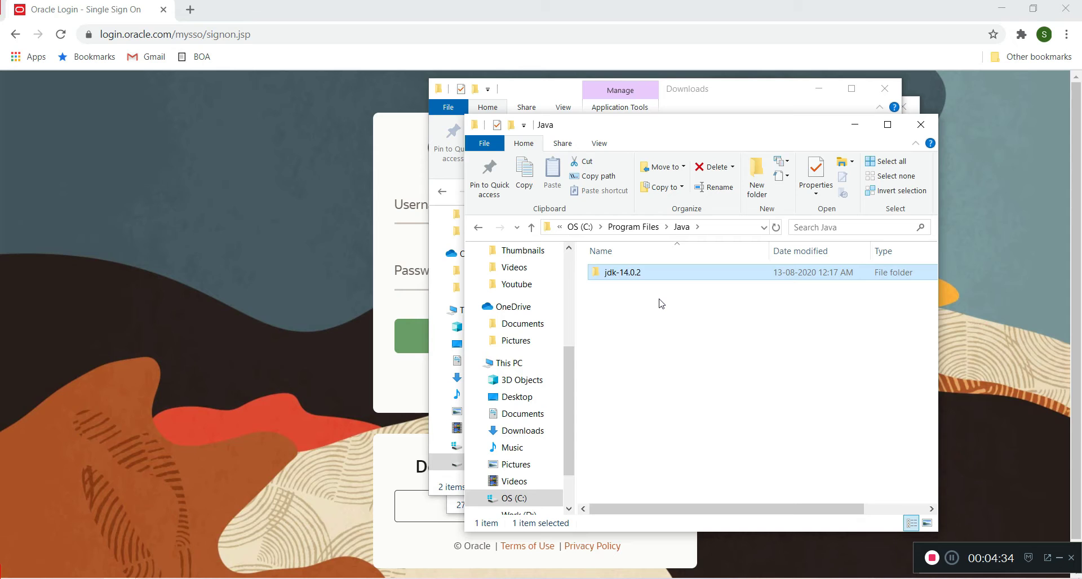
key(Return)
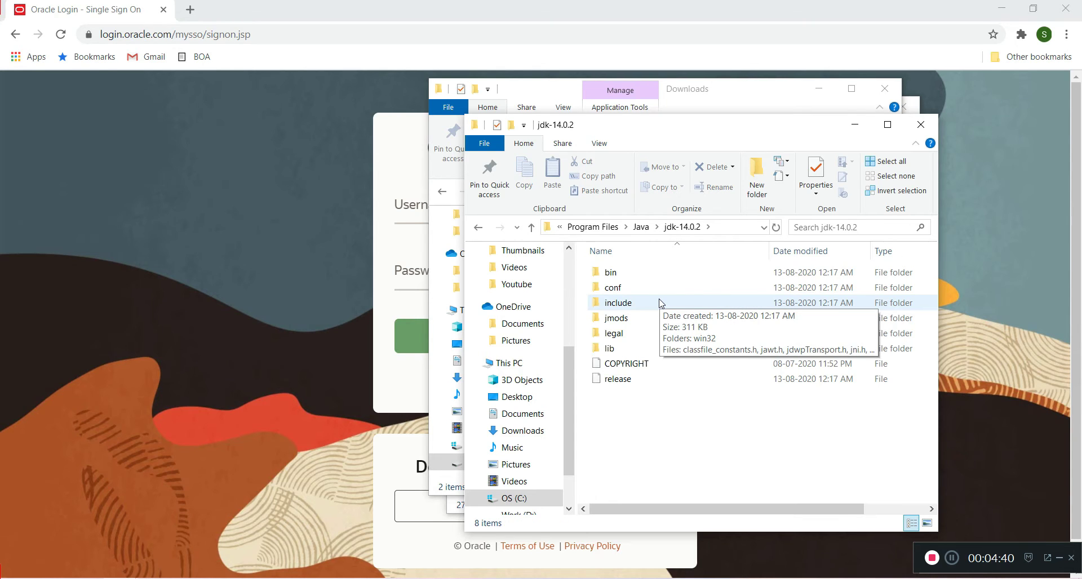
key(BackSpace)
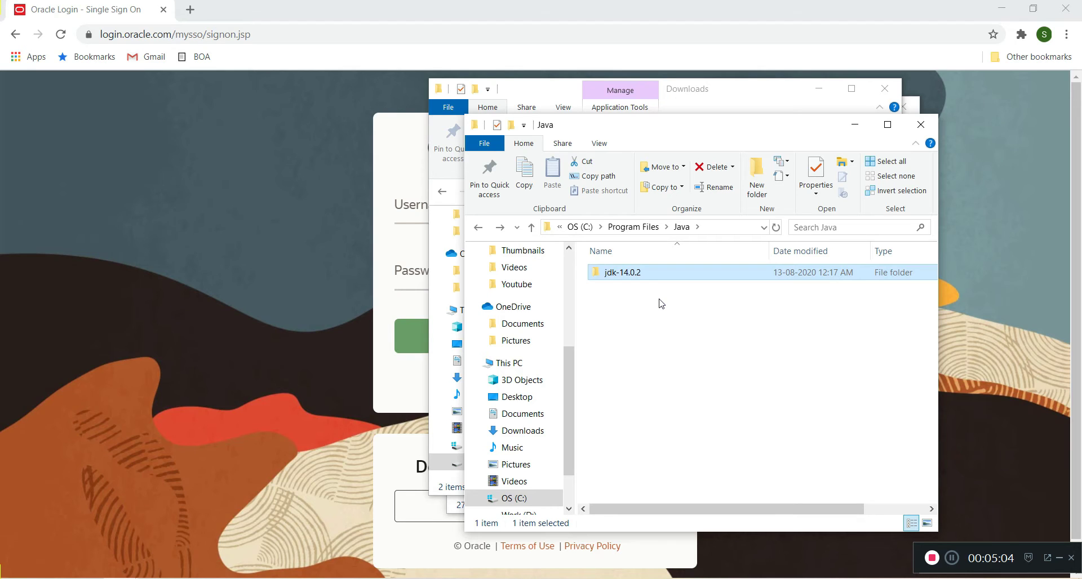
Open Programs and Features from Control Panel in a full-size window and locate the Java(TM) SE Development Kit 14.0.2 (64-bit) entry
click(948, 563)
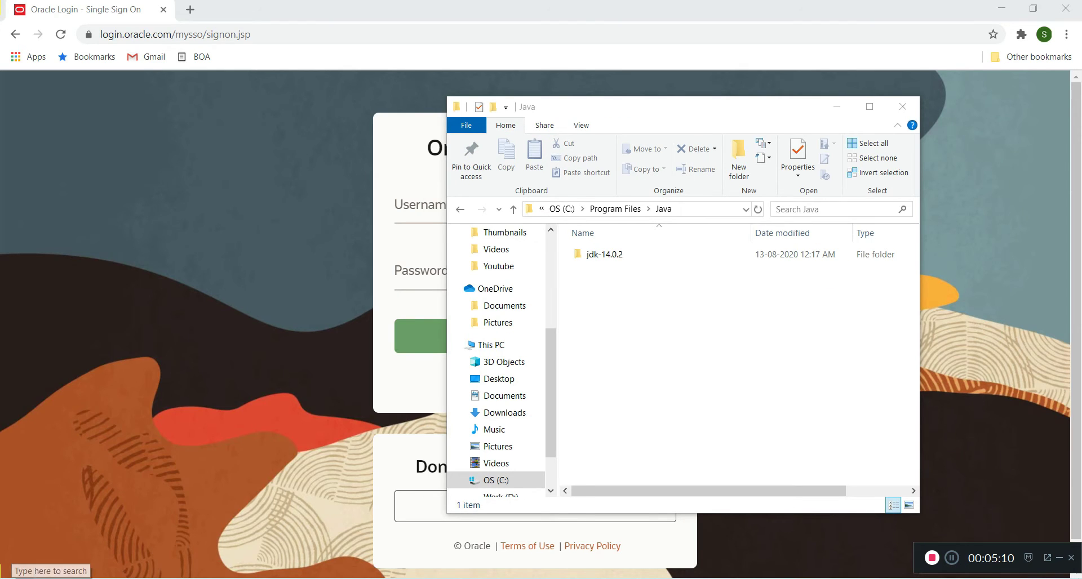
key(super)
text(cont)
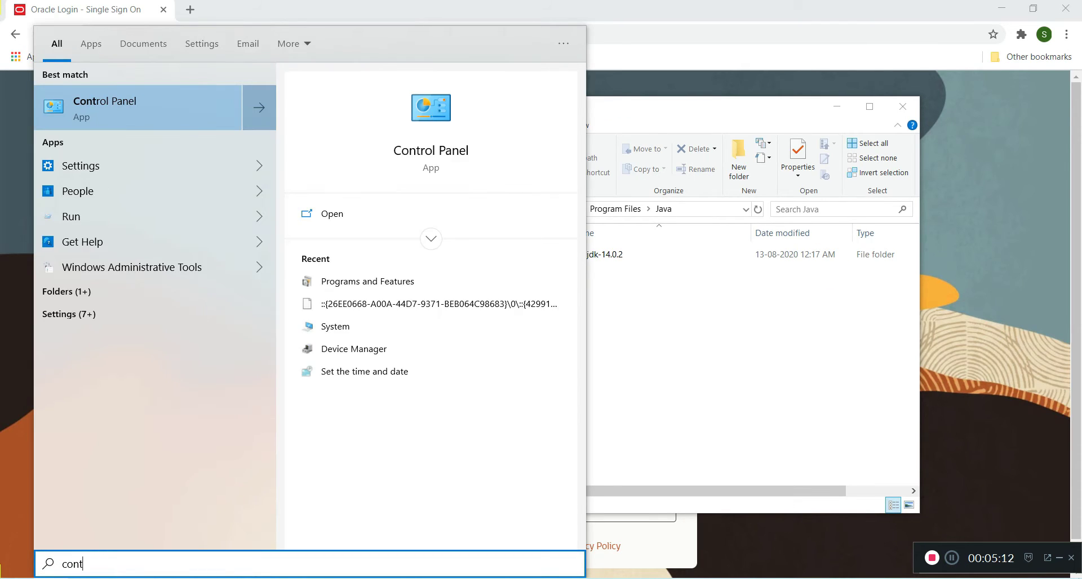
key(Return)
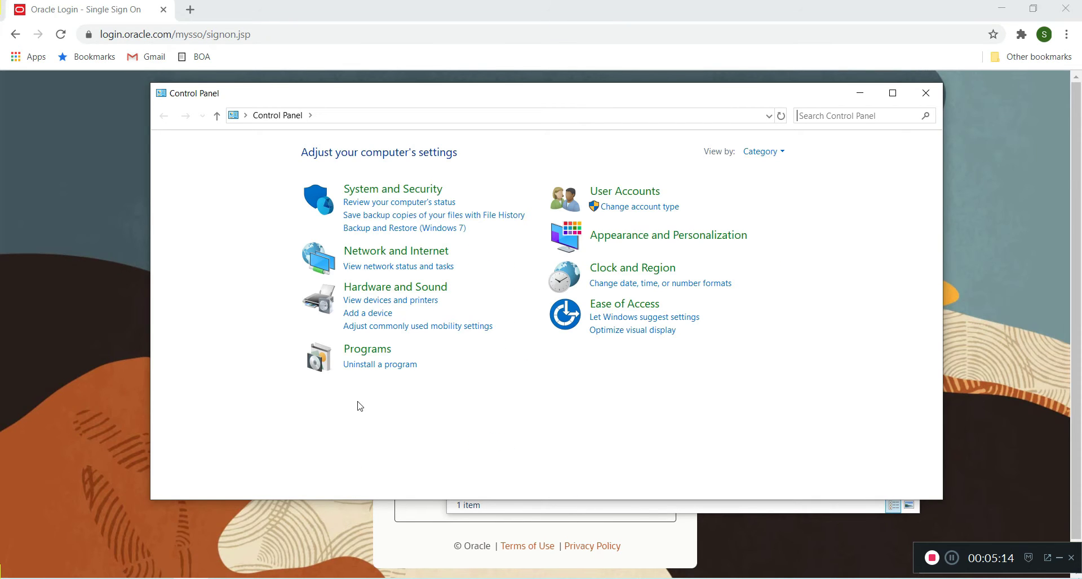
click(370, 354)
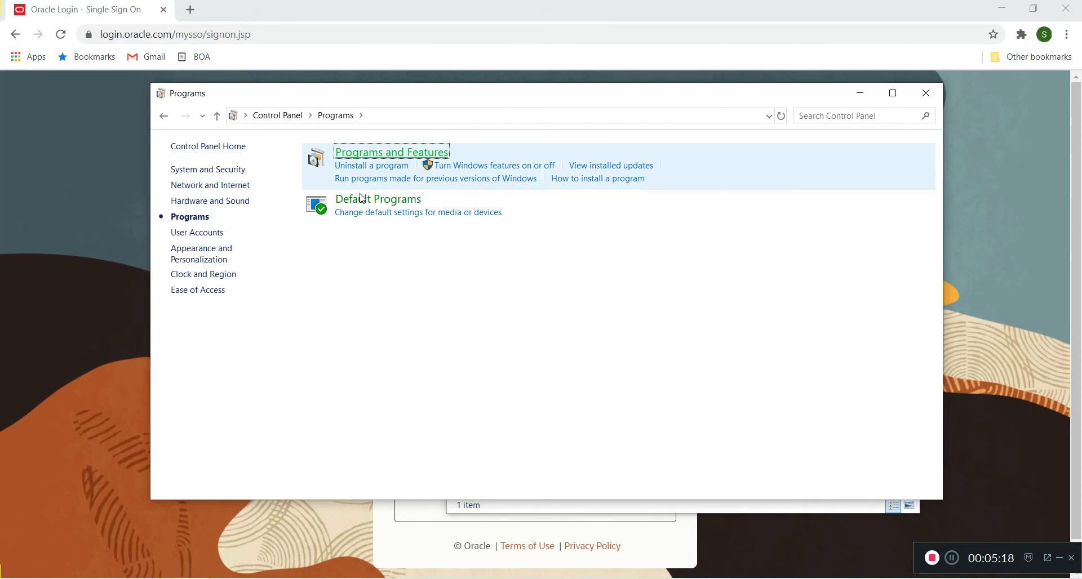
click(400, 158)
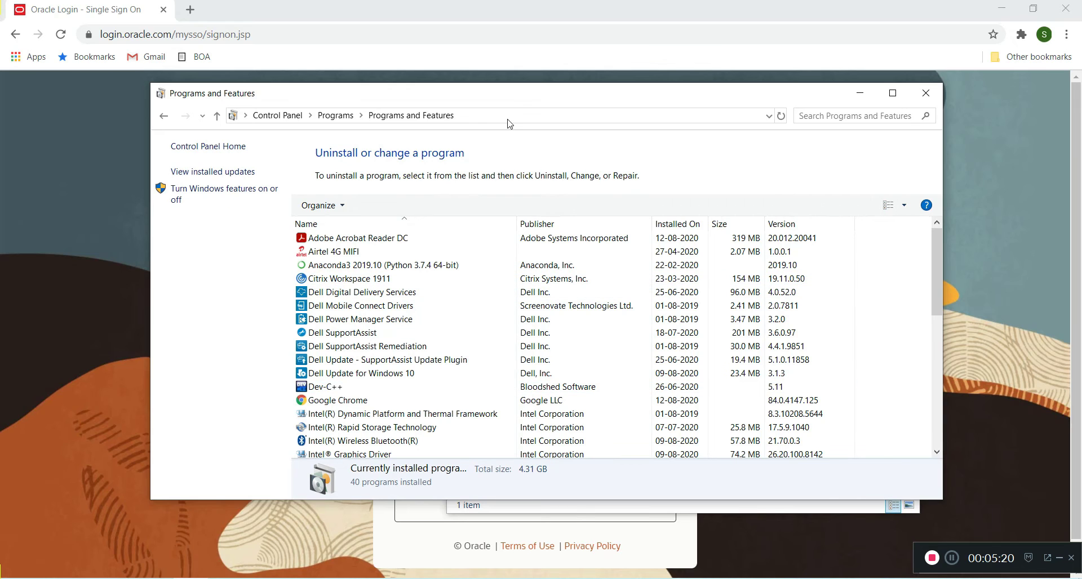
double_click(519, 96)
click(195, 366)
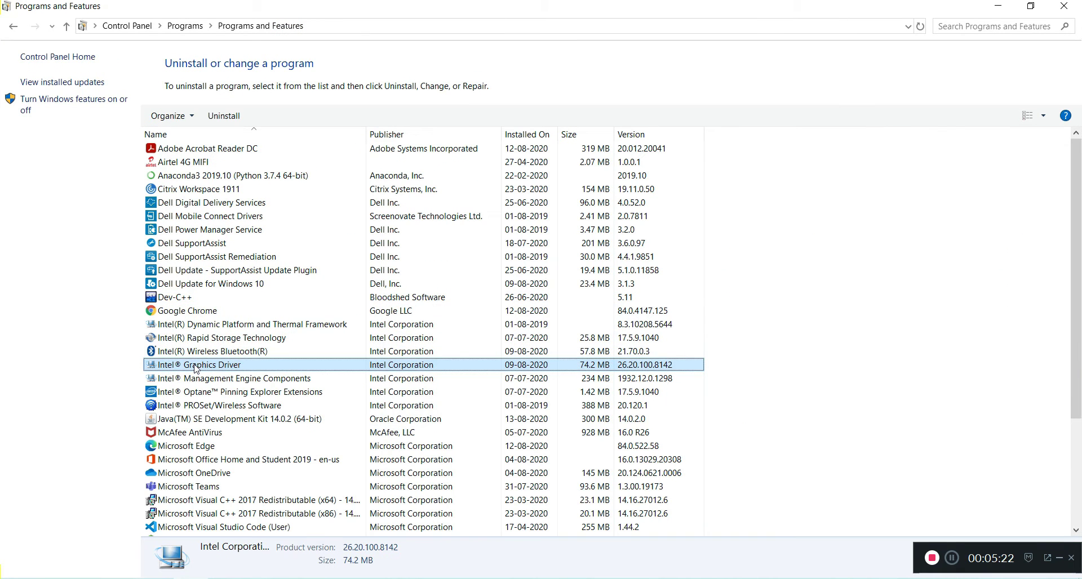
key(j)
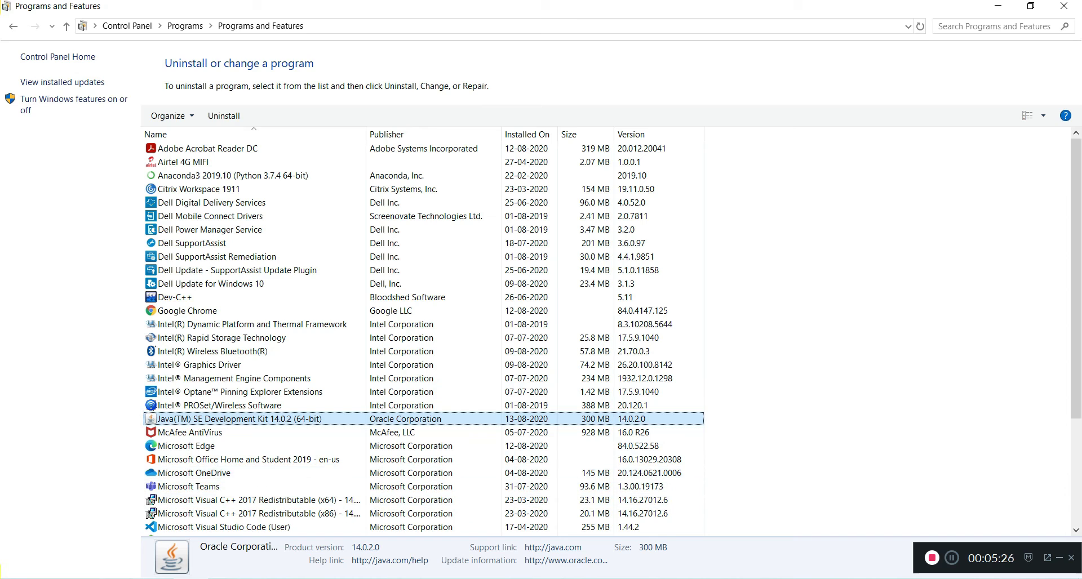
Search Windows for Command Prompt and open it
click(51, 578)
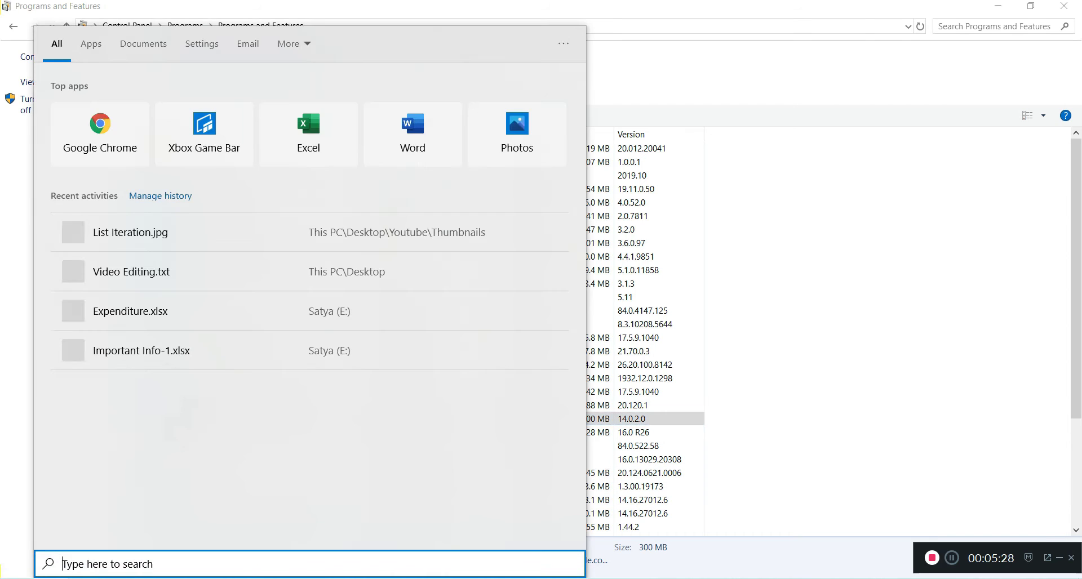
text(cmd)
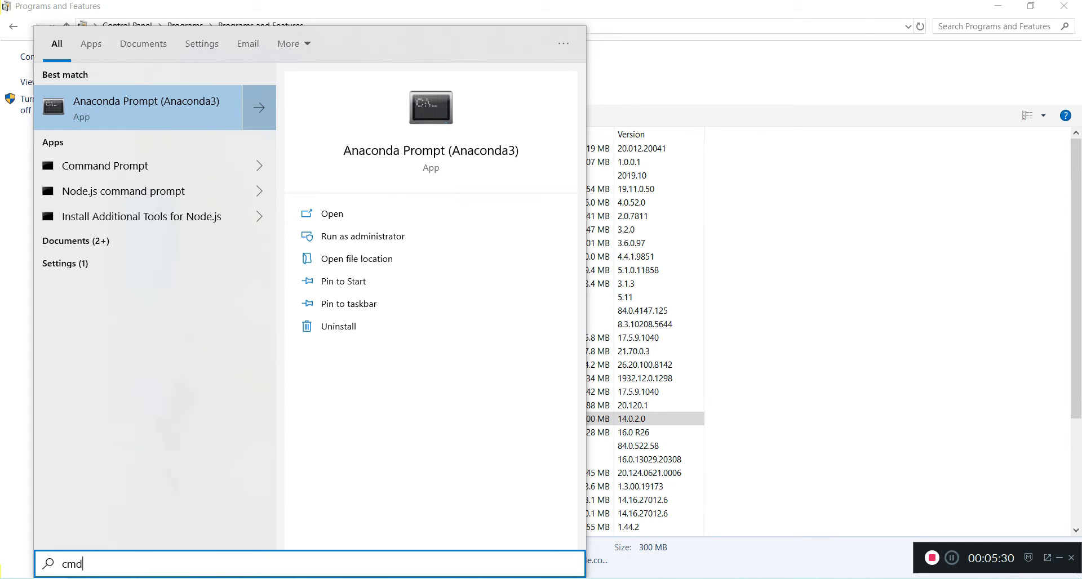
key(BackSpace)
key(BackSpace)
key(BackSpace)
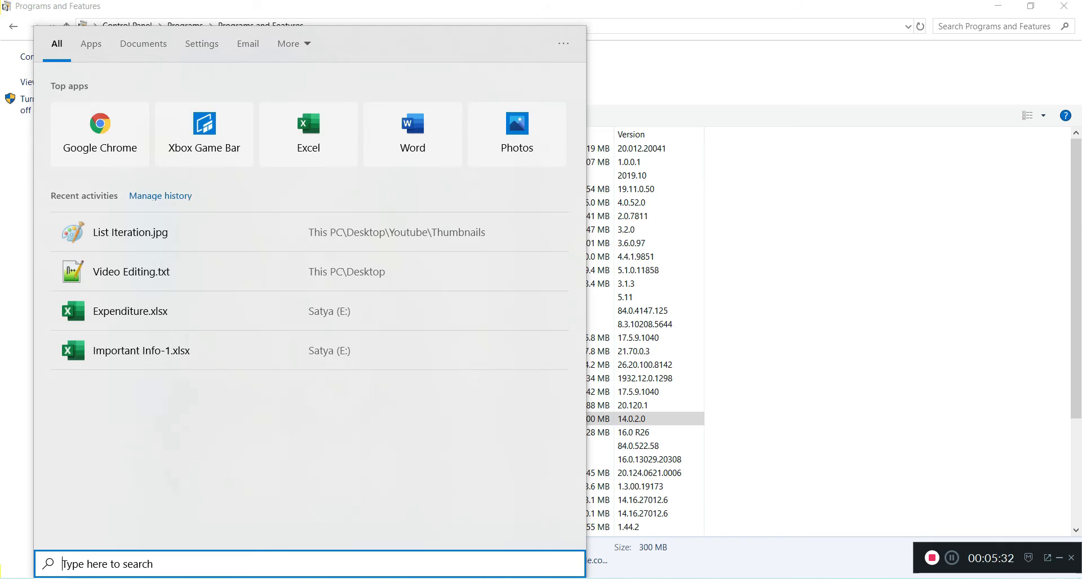
text(comma)
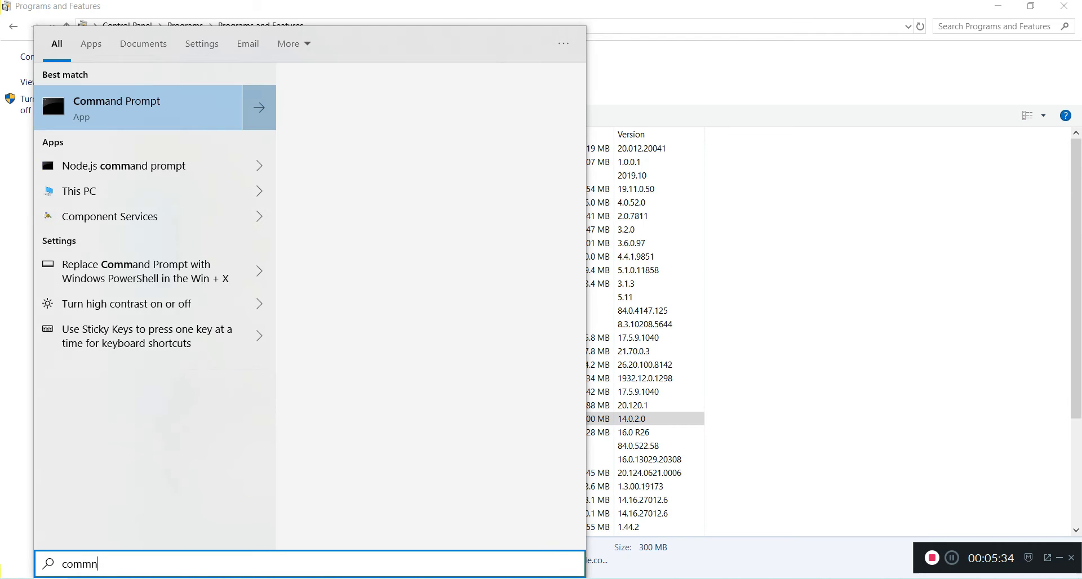
key(Return)
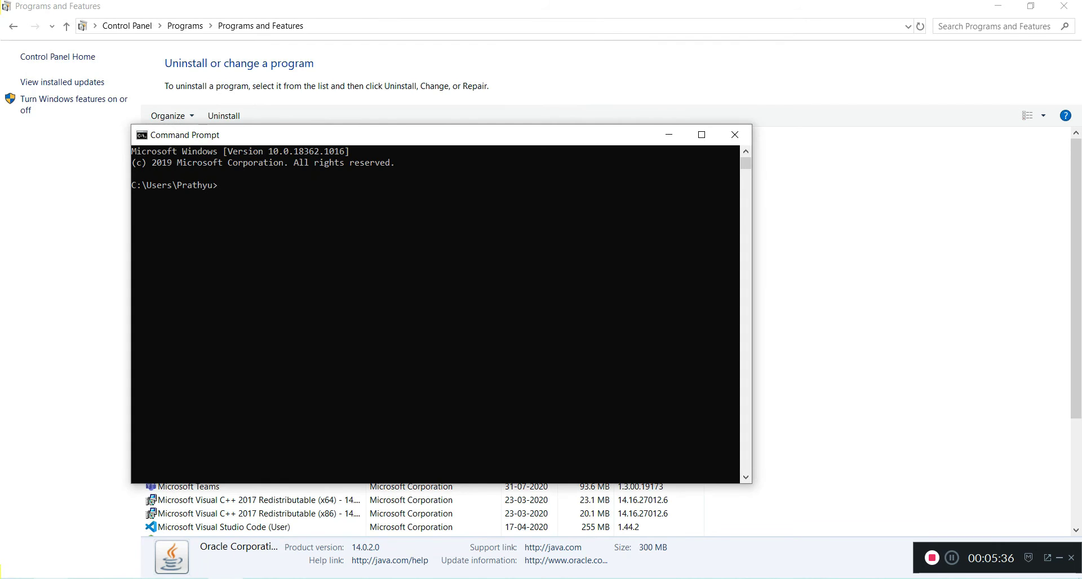
Run java, java -version and javac -version in Command Prompt to check whether the Java commands are available
text(java)
key(Return)
key(BackSpace)
text(java -version)
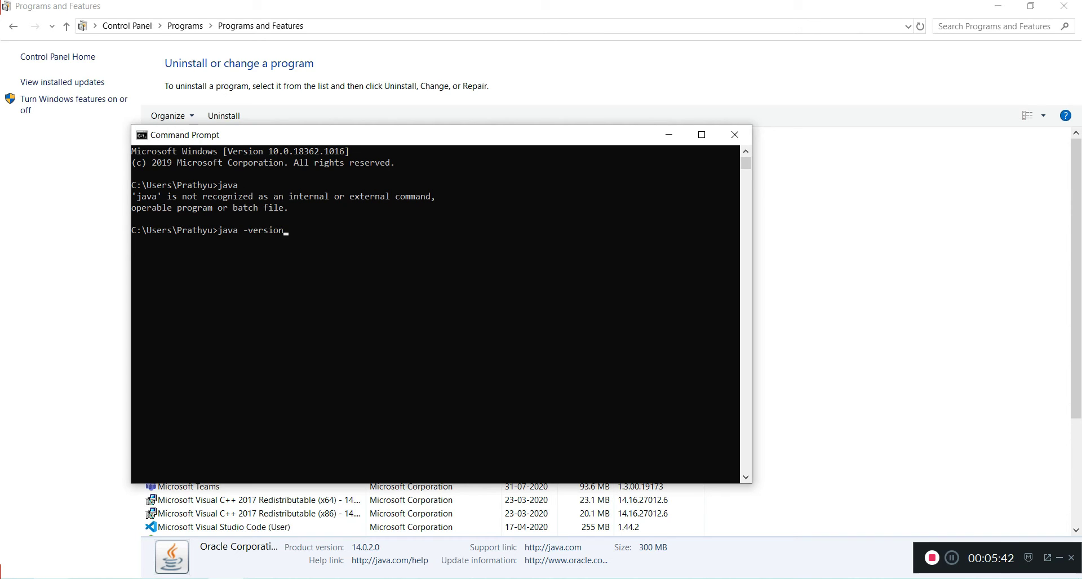
key(Return)
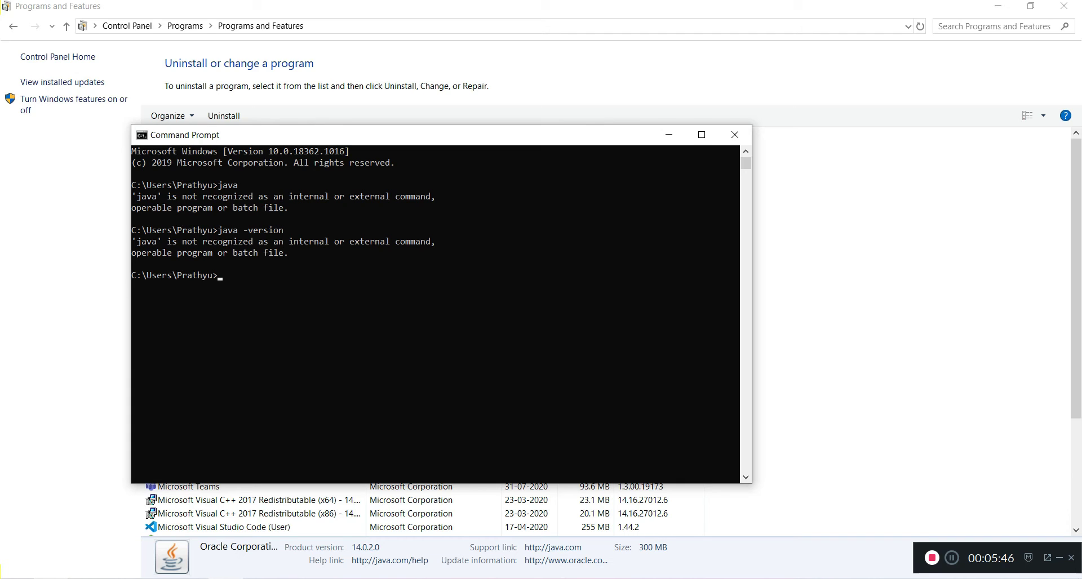
text(javac -version)
key(Return)
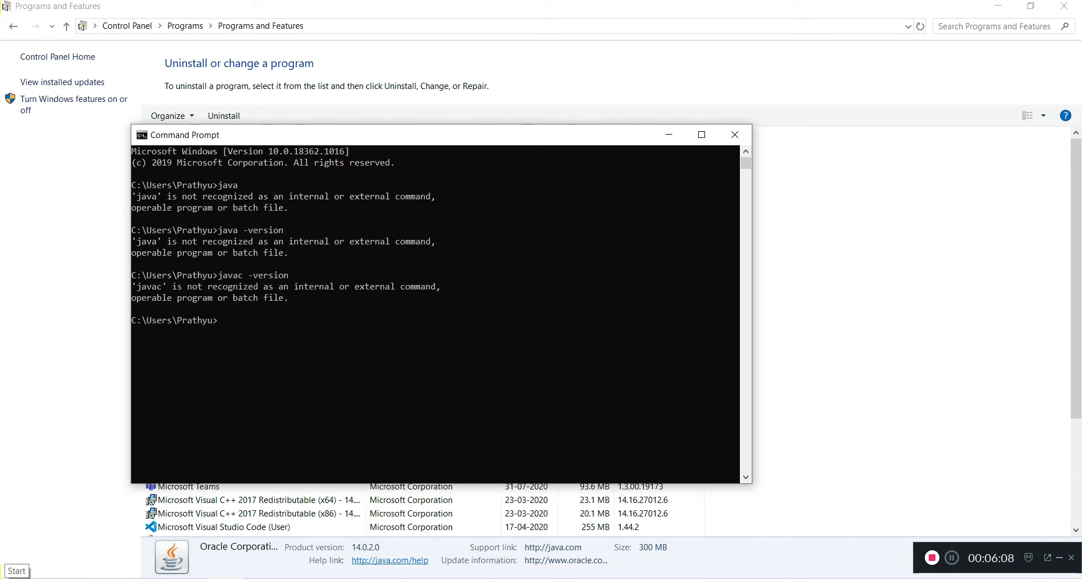
Search Windows Settings for "env", choose to edit the system environment variables, and open the Environment Variables dialog
click(11, 577)
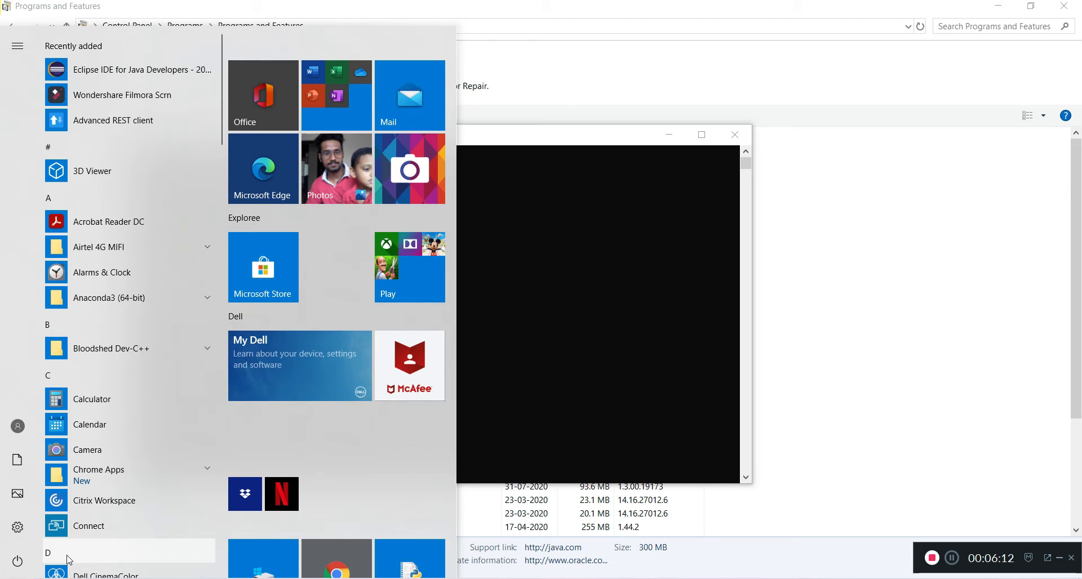
click(17, 529)
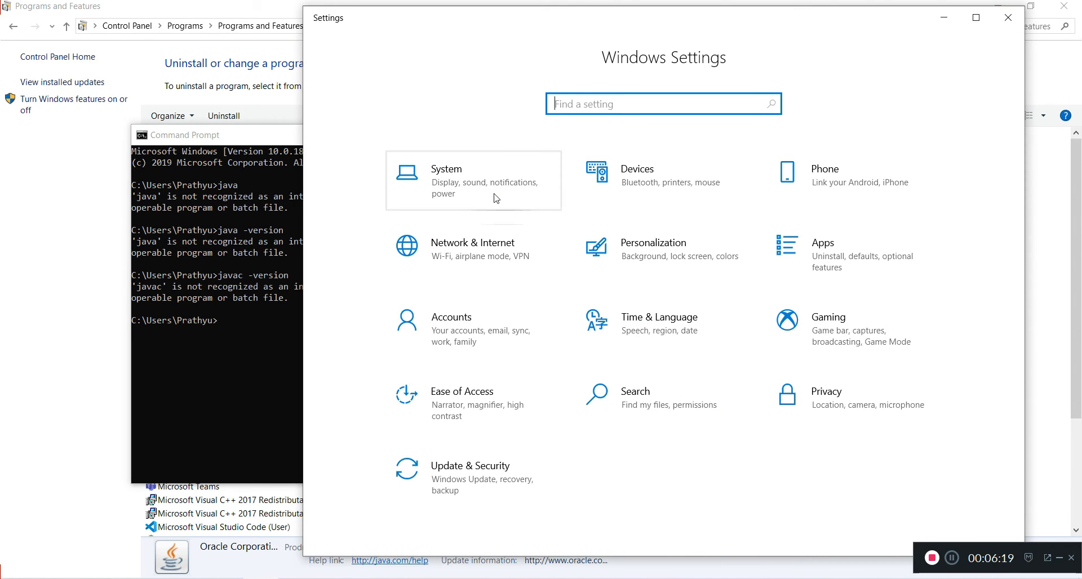
click(451, 179)
click(394, 90)
text(evn)
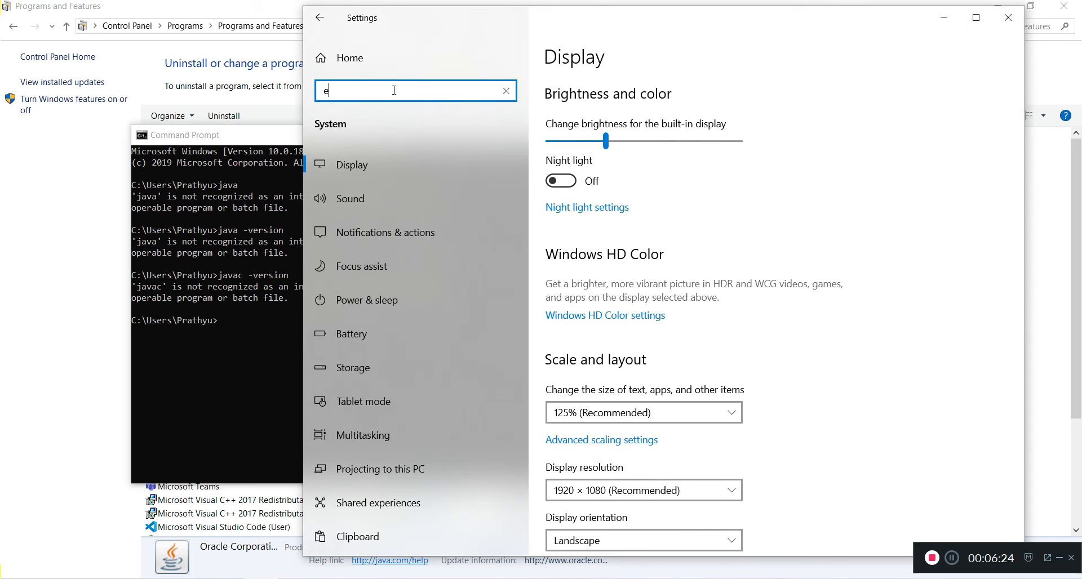
key(BackSpace)
key(BackSpace)
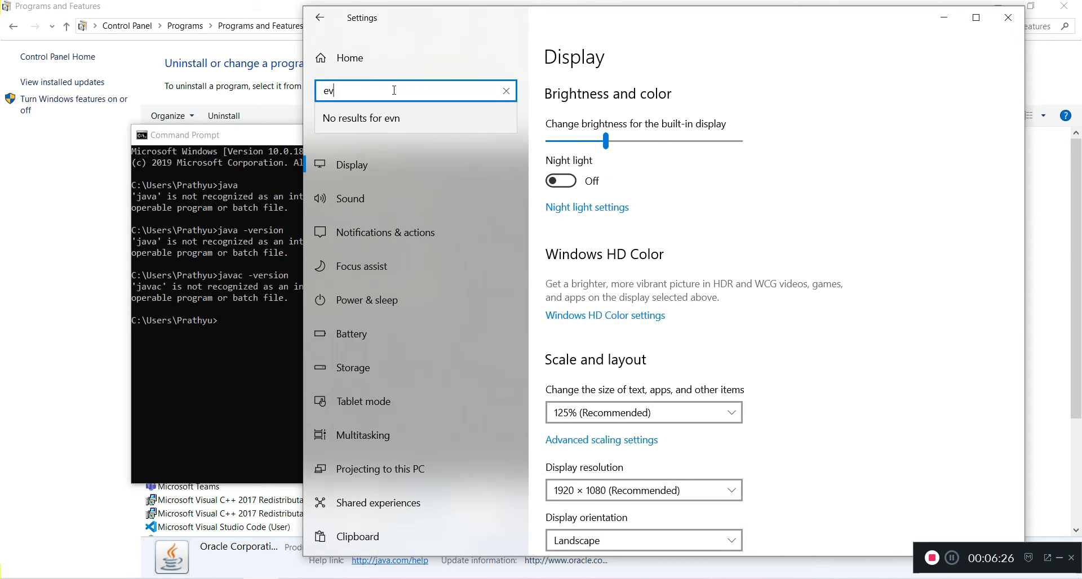
text(nv)
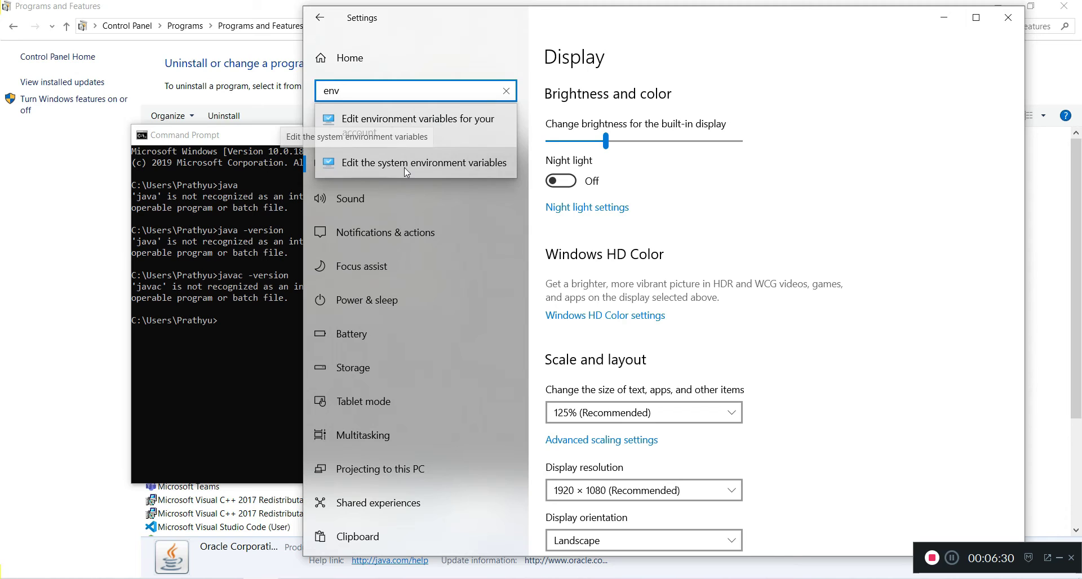
click(453, 163)
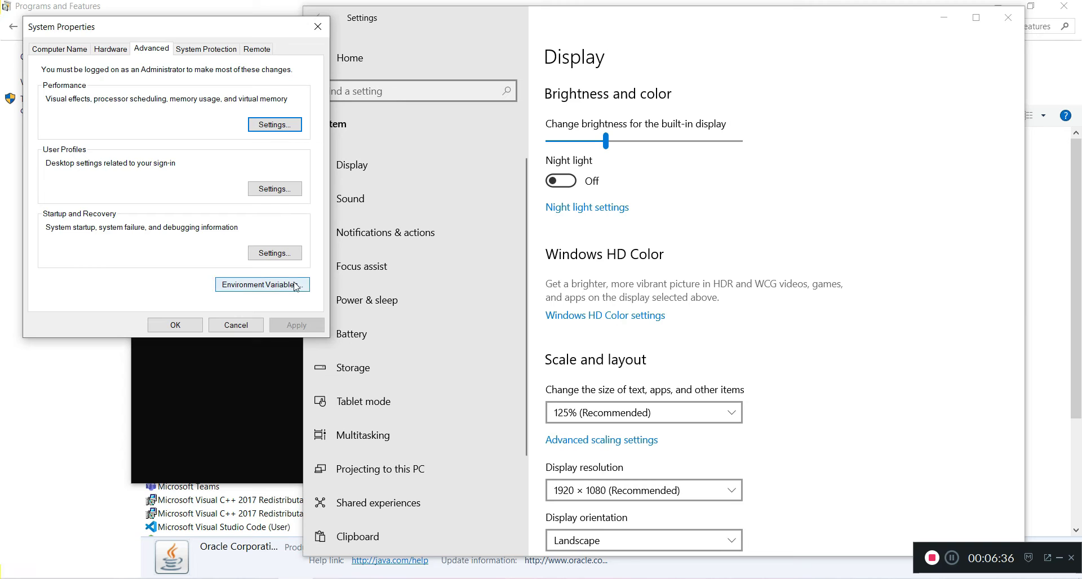
click(259, 289)
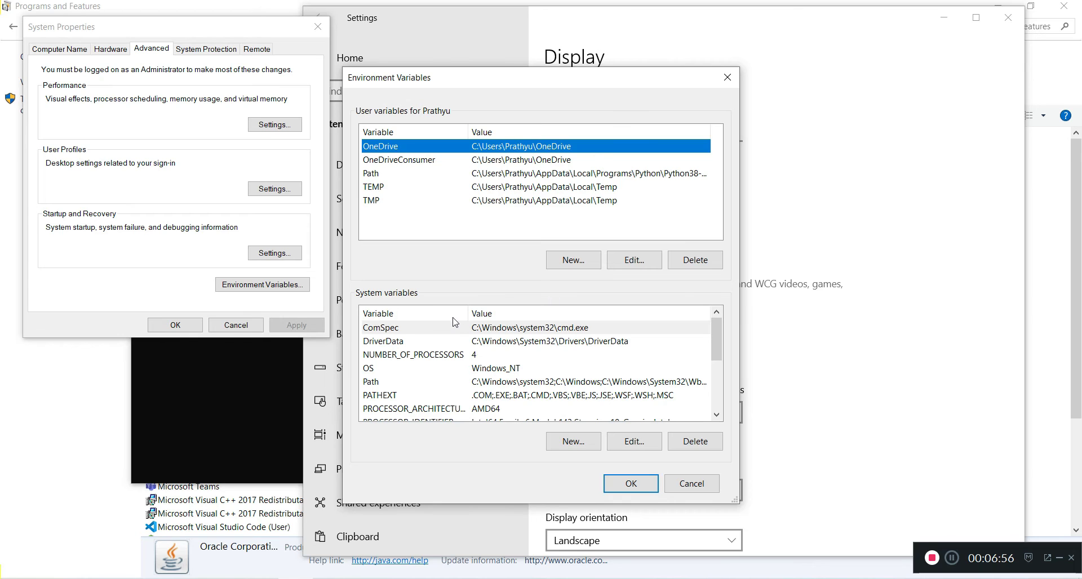
Open the Path entry under System variables for editing
click(395, 344)
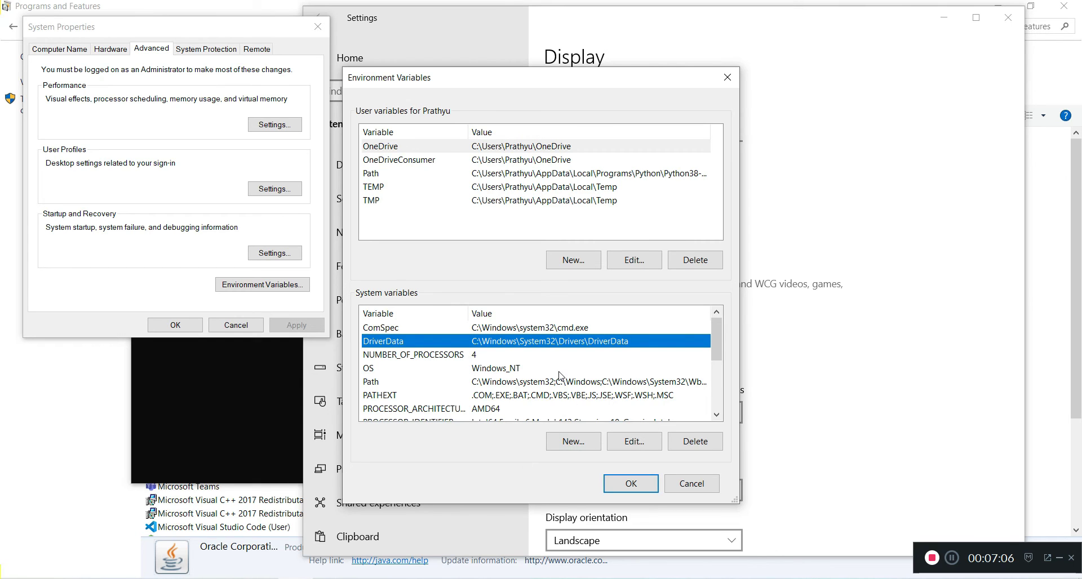
drag(720, 344, 720, 350)
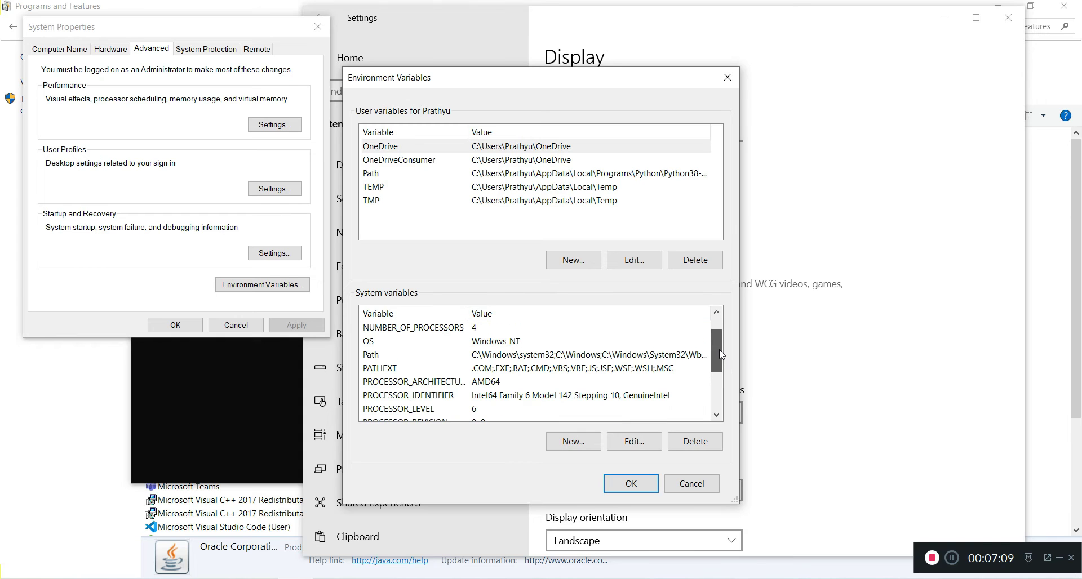
click(530, 360)
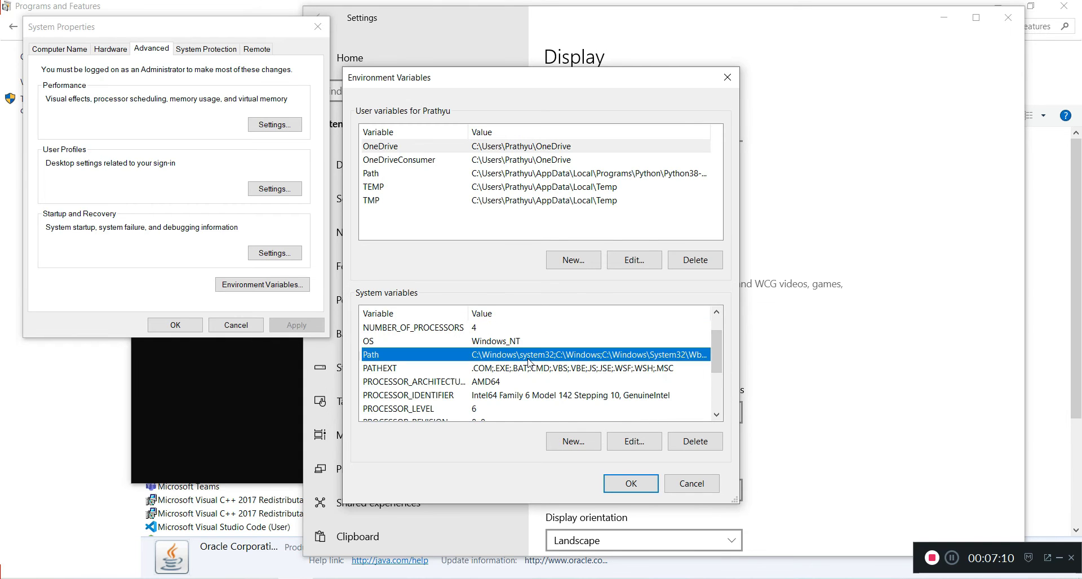
click(634, 442)
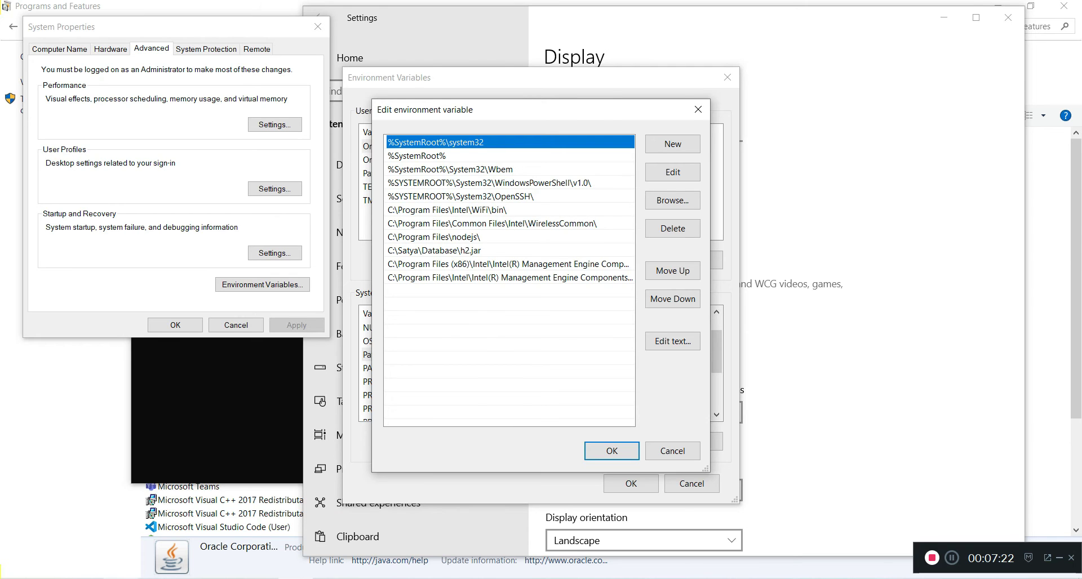
Switch to the Java folder in File Explorer, open jdk-14.0.2\bin and maximize the window
click(379, 578)
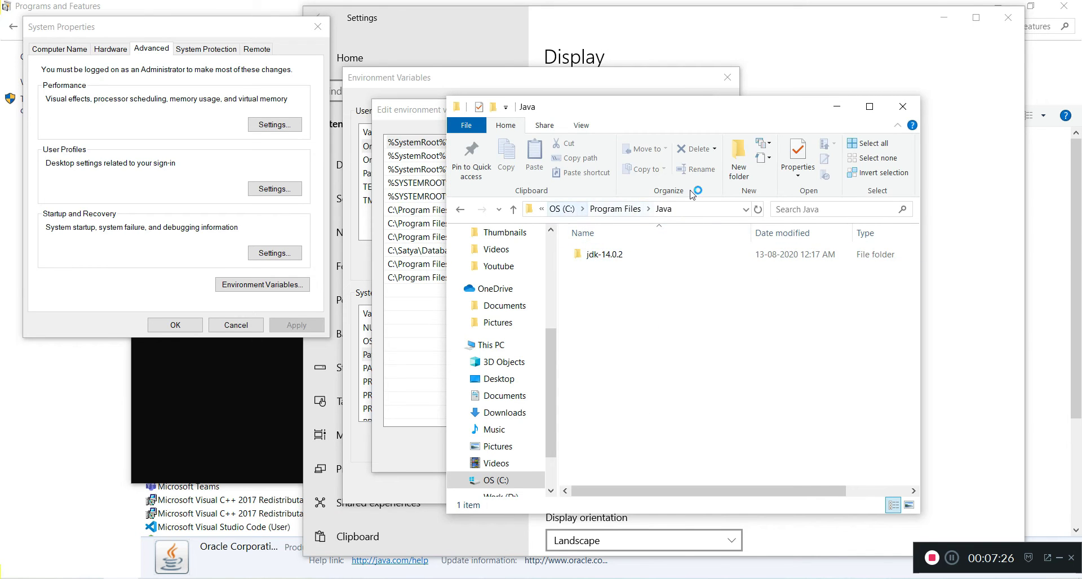
double_click(609, 257)
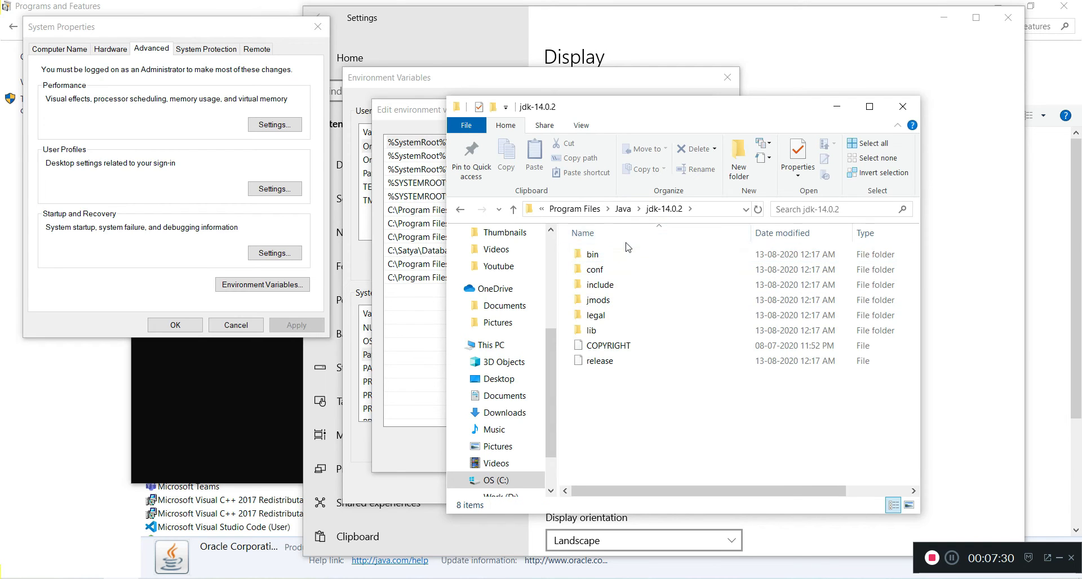
double_click(603, 260)
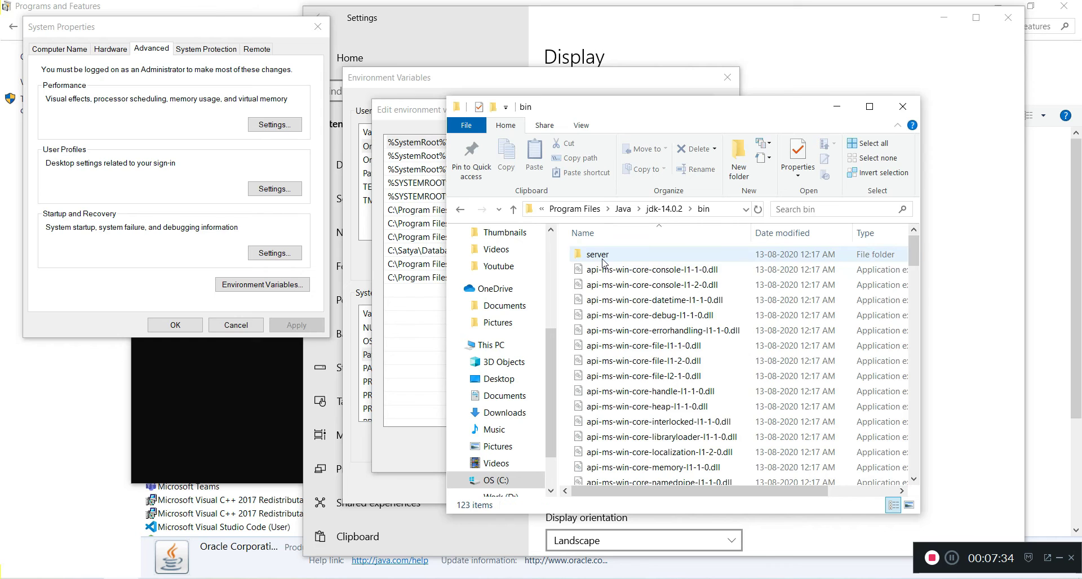
click(870, 107)
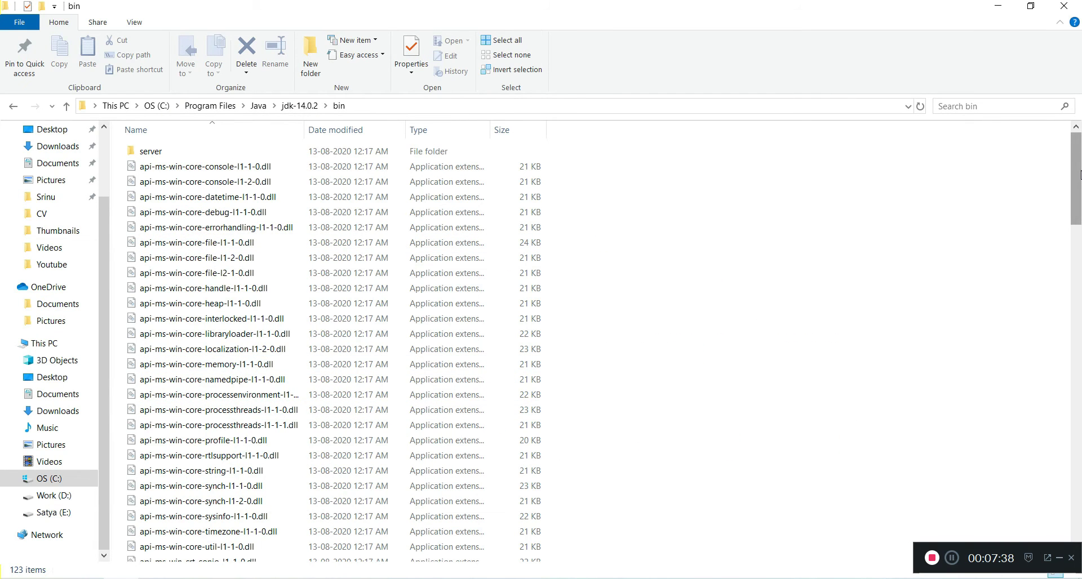
Examine the Java executables in the bin folder, from java.exe and javac.exe through jdb.exe
drag(1079, 187, 1076, 252)
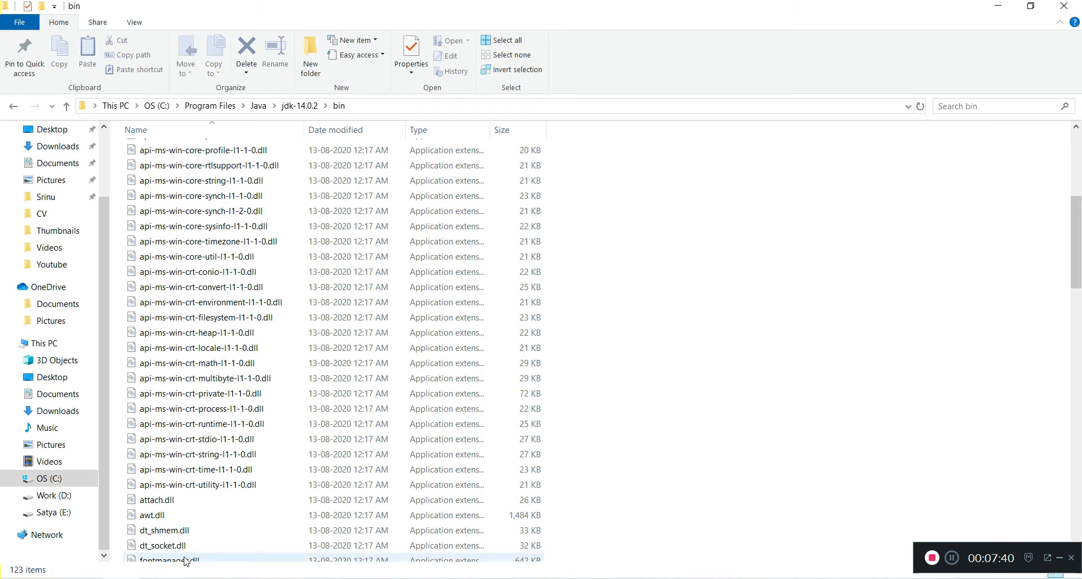
click(171, 546)
text(java)
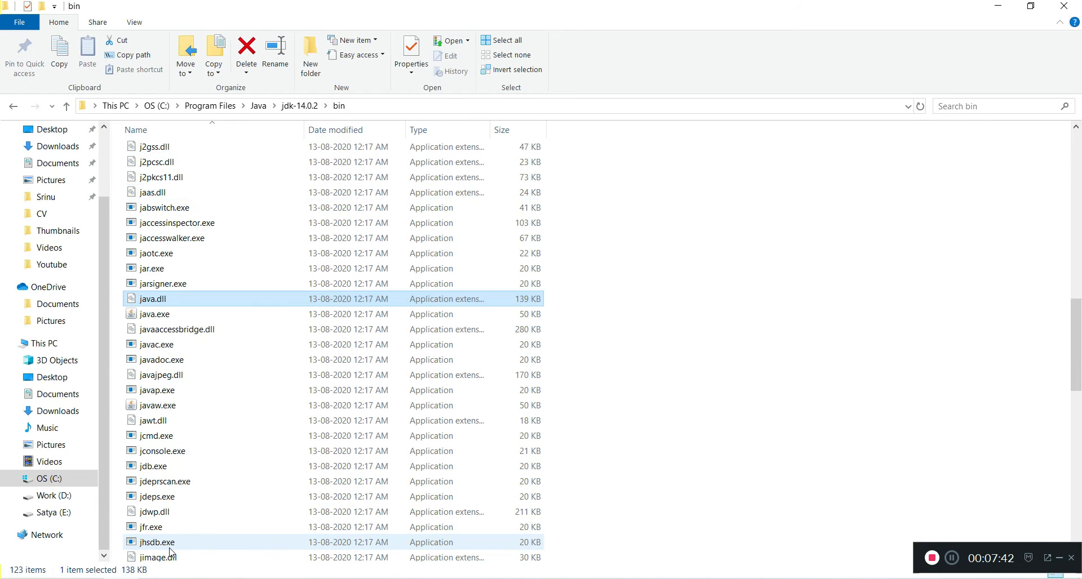
key(Down)
key(Up)
key(Up)
key(Down)
key(Down)
key(Down)
key(Down)
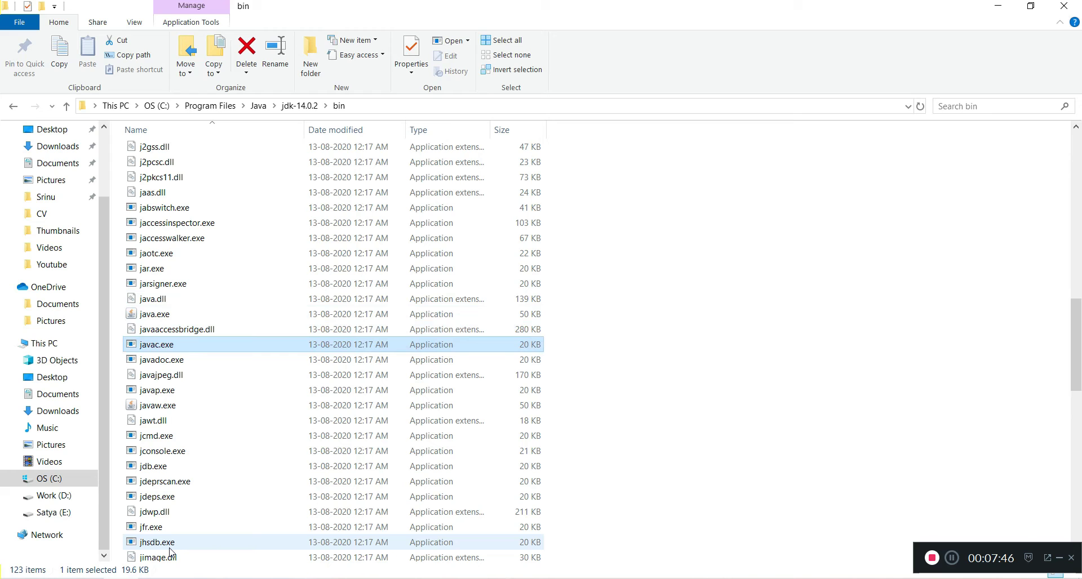
key(Down)
key(Down)
key(Down)
key(Down)
key(Down)
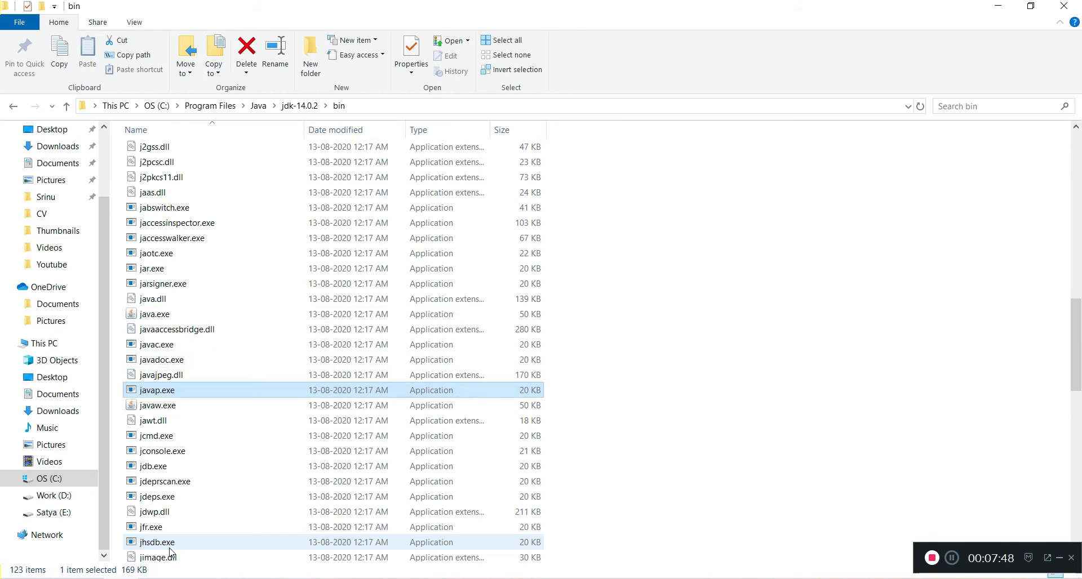
key(Down)
key(Down)
key(Down)
key(Down)
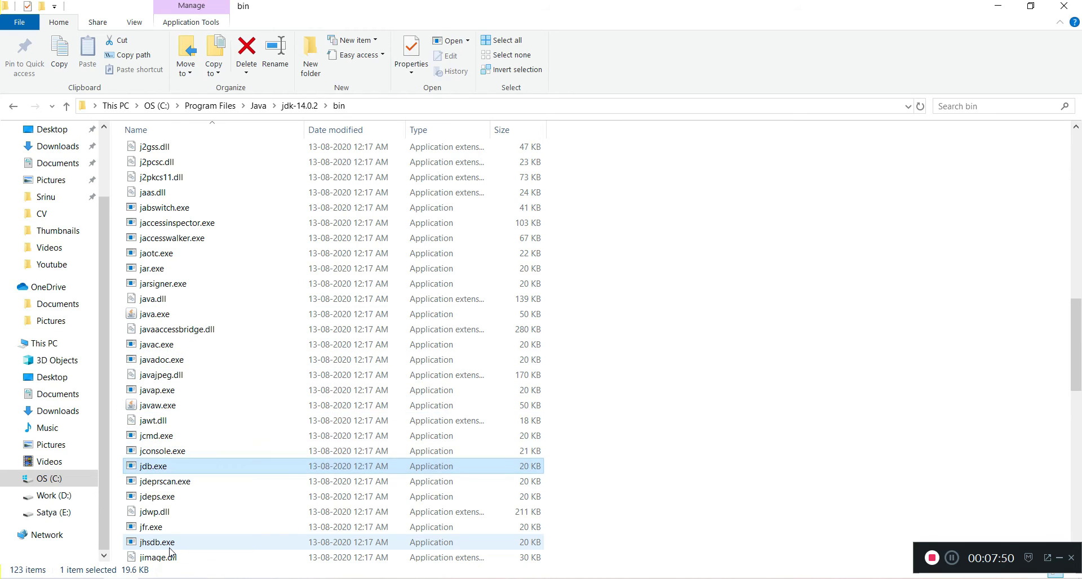
Review the Java tools in the bin folder again, moving among java.exe, javac.exe, javadoc.exe, javap.exe and javaw.exe
text(java)
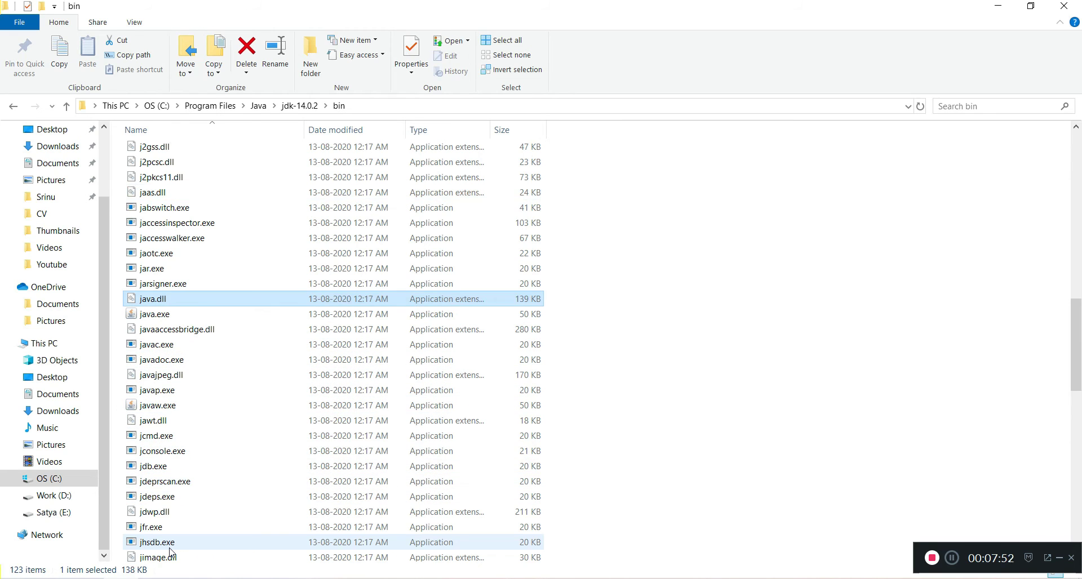
key(Down)
key(Down)
key(Down)
key(Down)
key(Down)
key(Down)
key(Down)
key(Down)
key(Down)
key(Down)
key(Down)
key(Down)
key(Down)
key(Down)
key(Down)
key(Down)
key(Down)
key(Down)
key(Down)
key(Down)
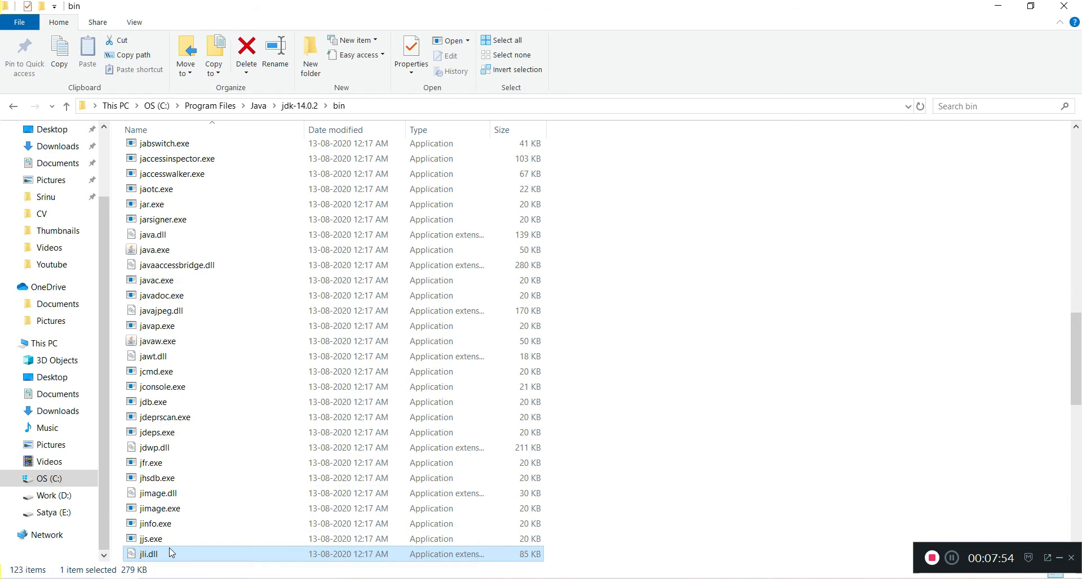
key(Up)
key(Up)
key(Up)
key(Up)
key(Up)
key(Up)
key(Up)
key(Up)
key(Up)
key(Up)
key(Up)
key(Up)
key(Up)
key(Up)
key(Up)
key(Up)
key(Up)
key(Up)
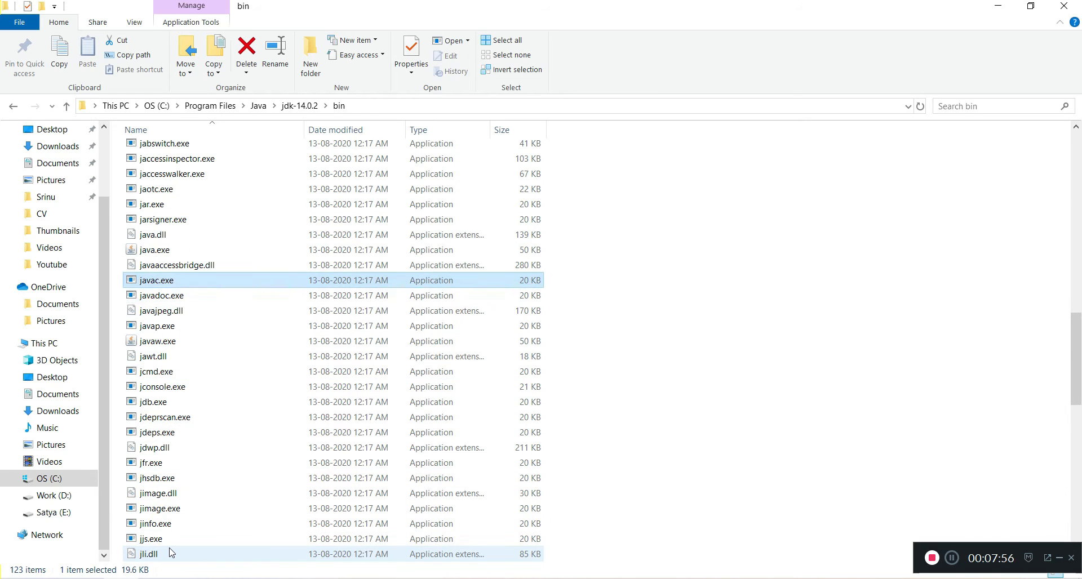
key(Down)
key(Up)
key(Up)
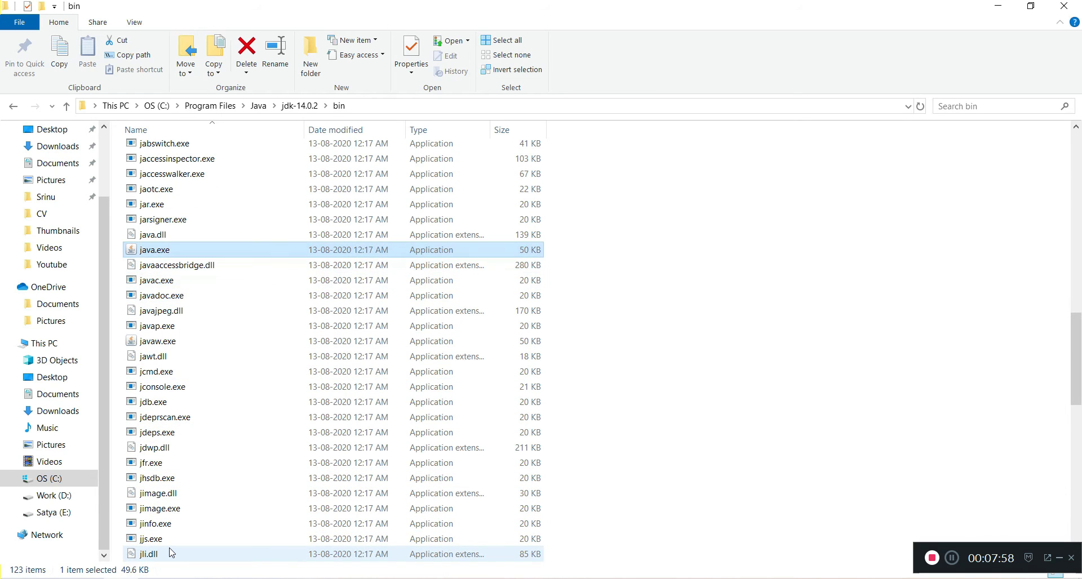
key(Down)
key(Down)
key(Down)
key(Down)
key(Down)
key(Down)
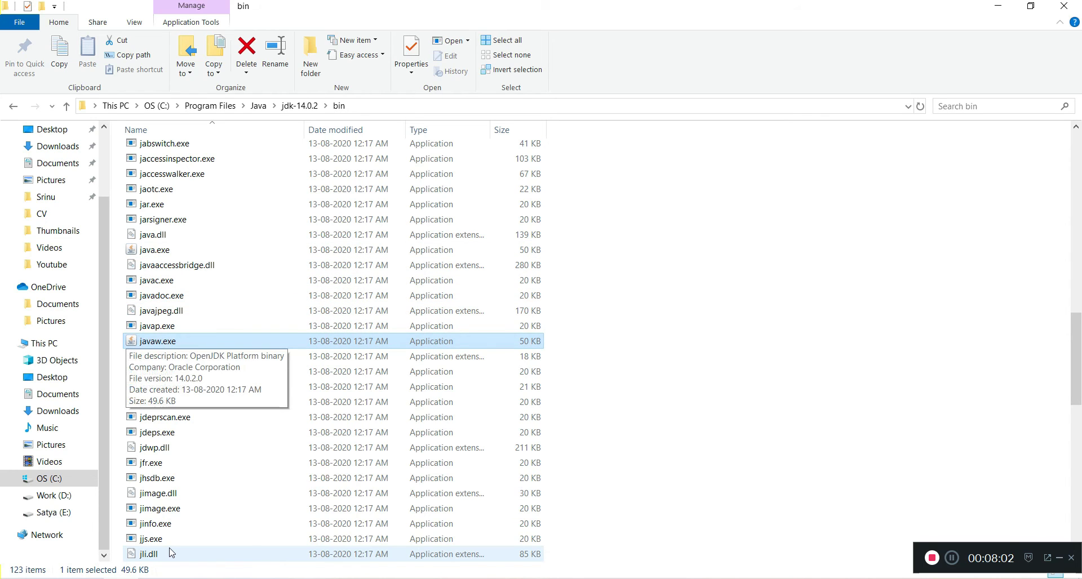
key(Up)
key(Up)
key(Up)
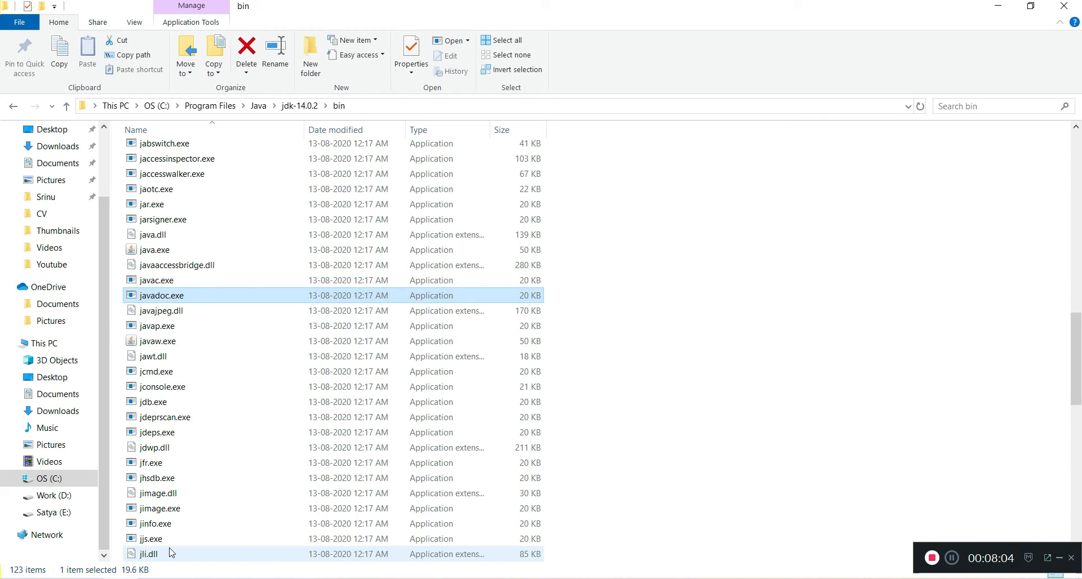
key(Up)
key(Down)
key(Down)
key(Down)
key(Down)
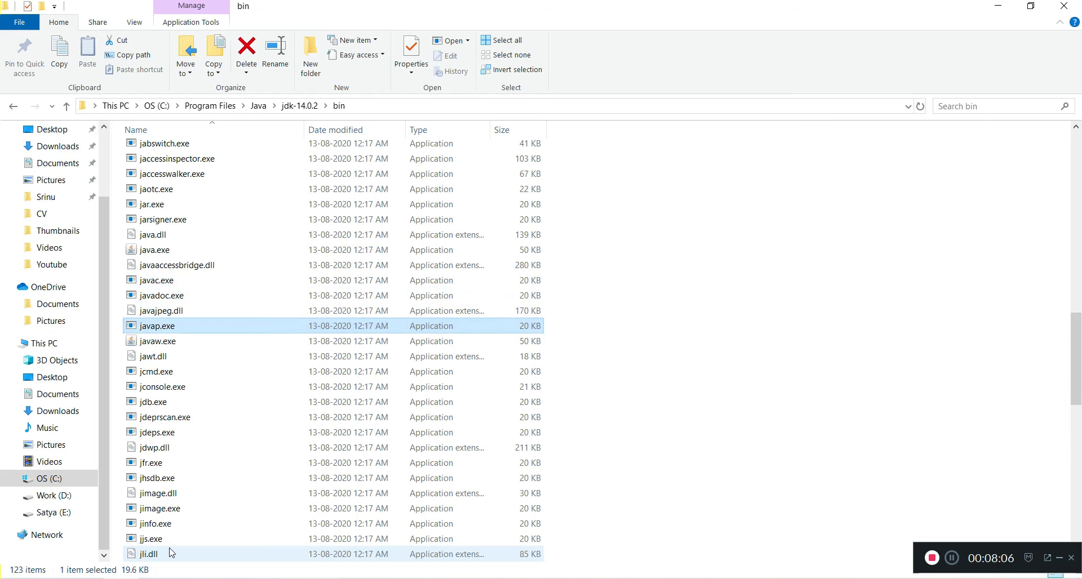
Copy the bin folder's path, add C:\Program Files\Java\jdk-14.0.2\bin as a new entry in the system Path, and accept all open dialogs
click(365, 107)
key(ctrl+c)
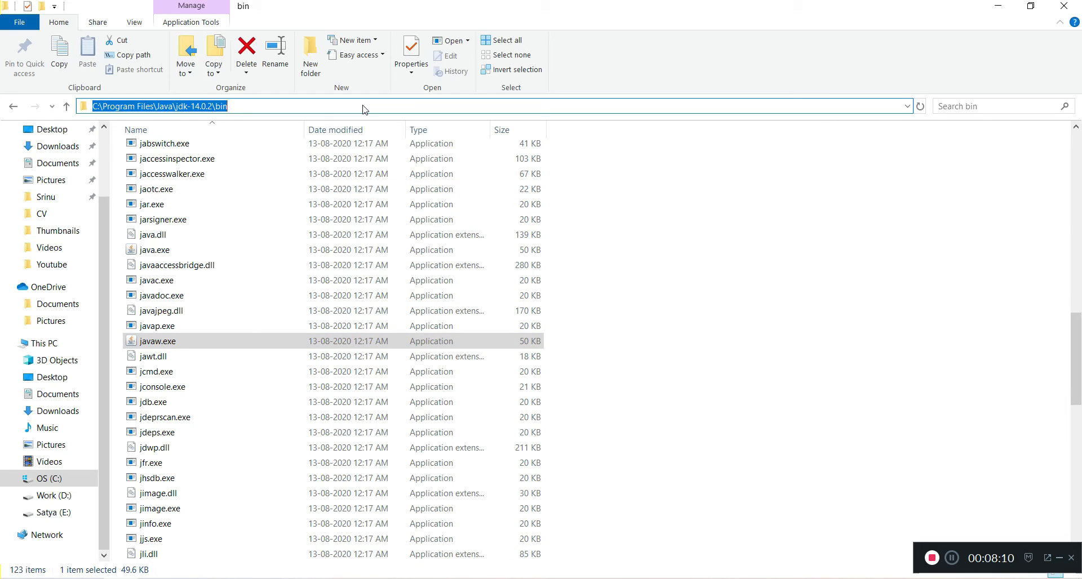
key(alt+Tab)
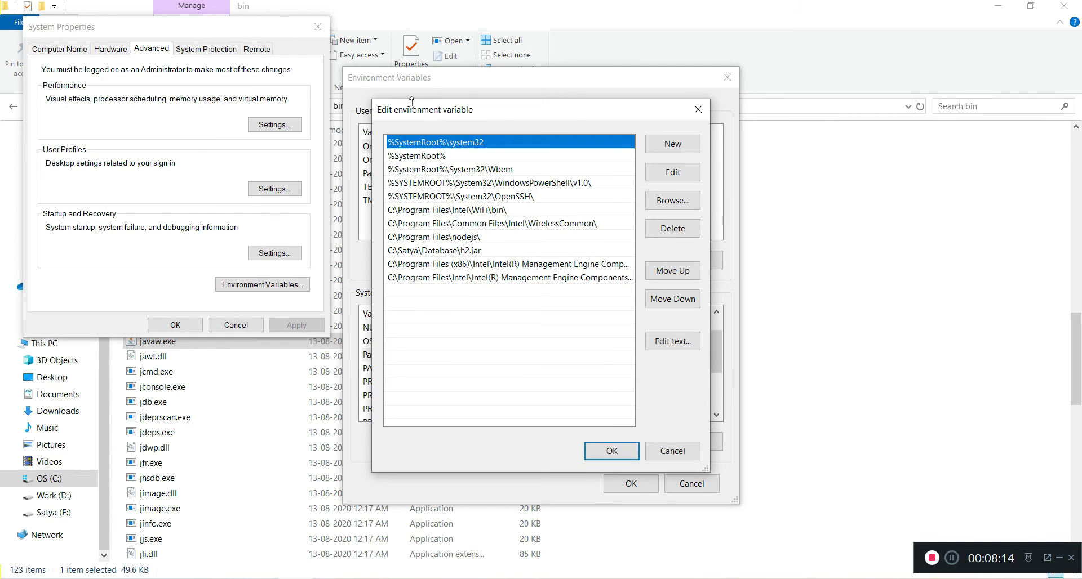
click(420, 291)
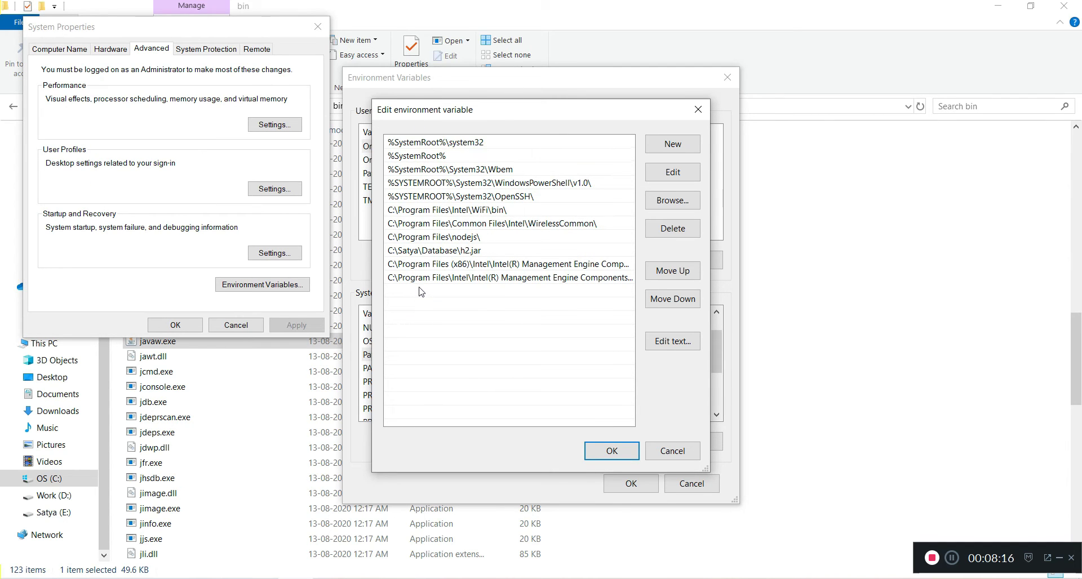
double_click(420, 290)
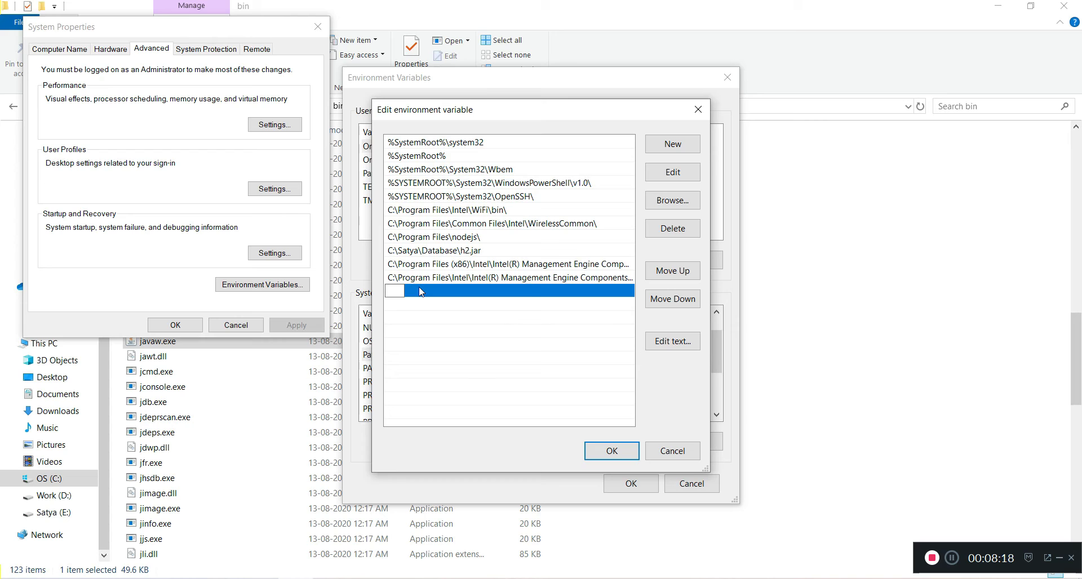
key(ctrl+v)
key(Return)
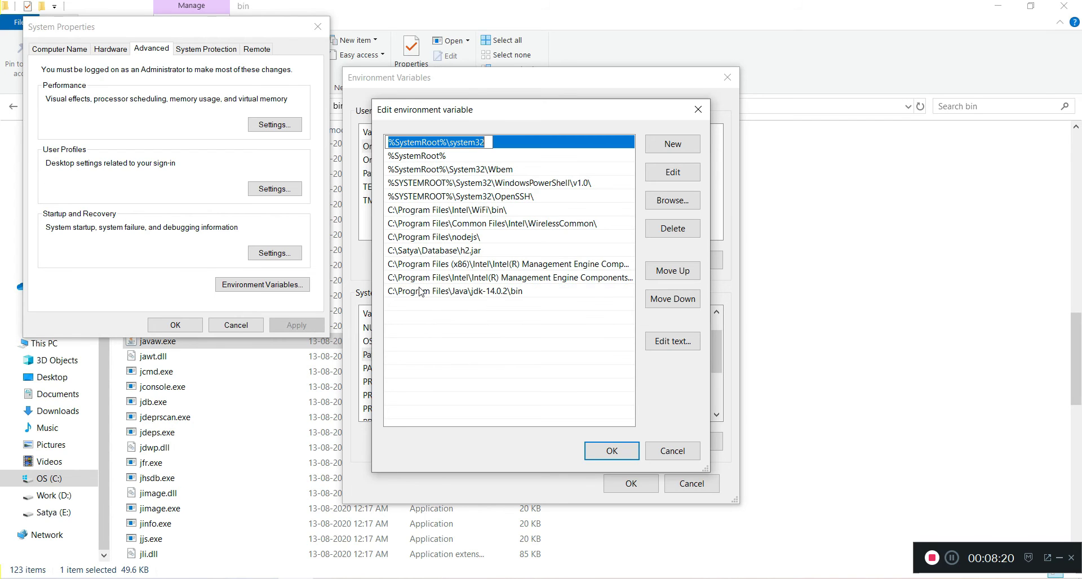
click(495, 295)
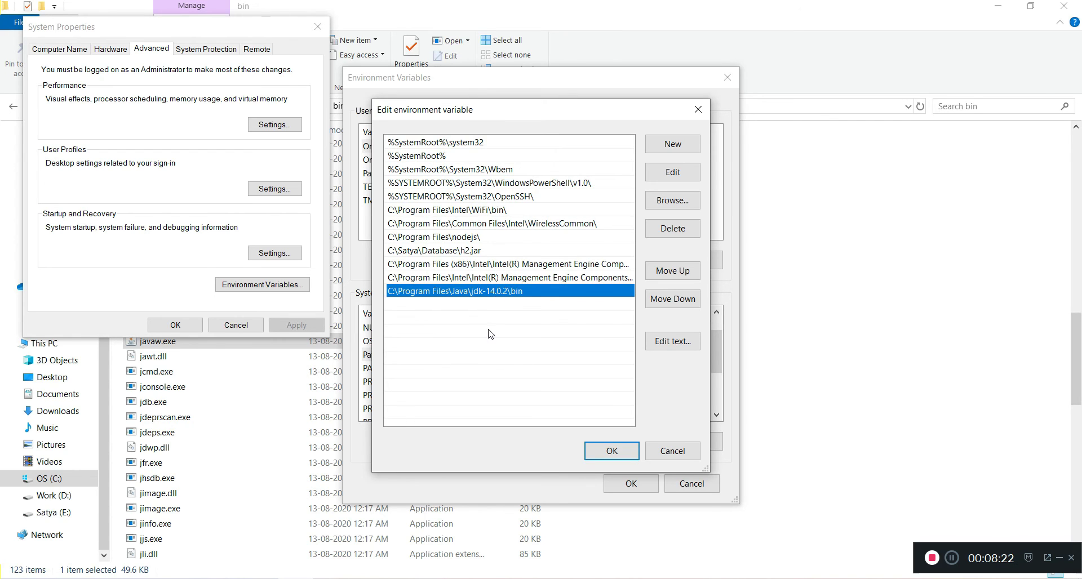
click(619, 453)
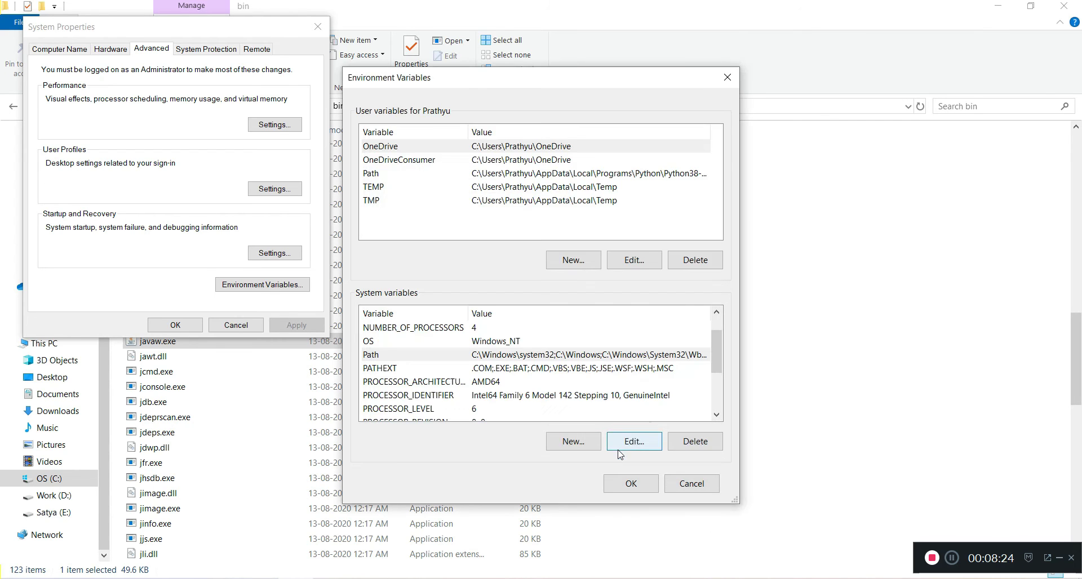
click(624, 488)
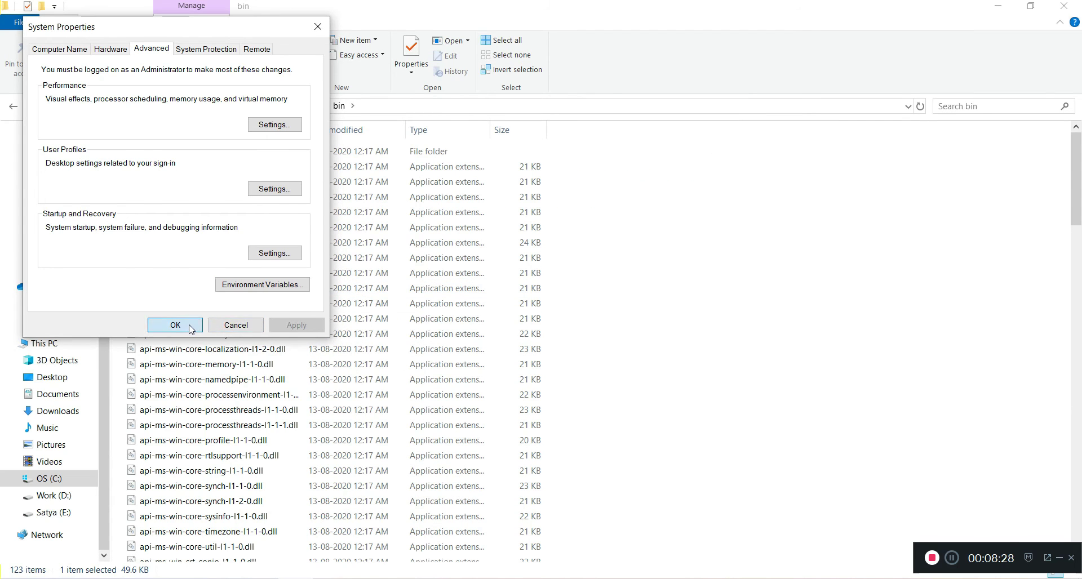
click(175, 326)
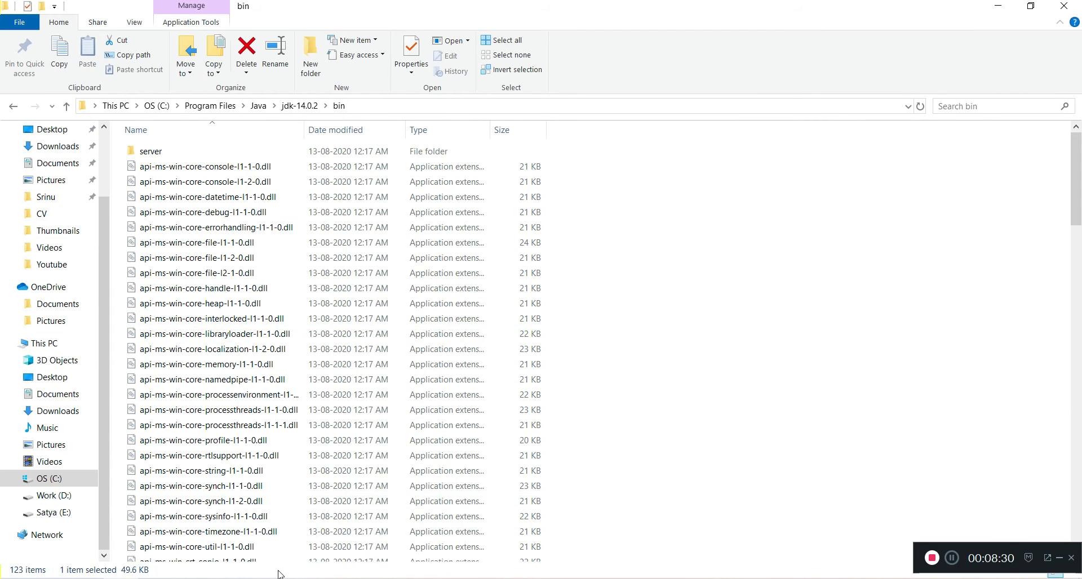
Search Windows for "cmd" and open a new Command Prompt window
click(225, 578)
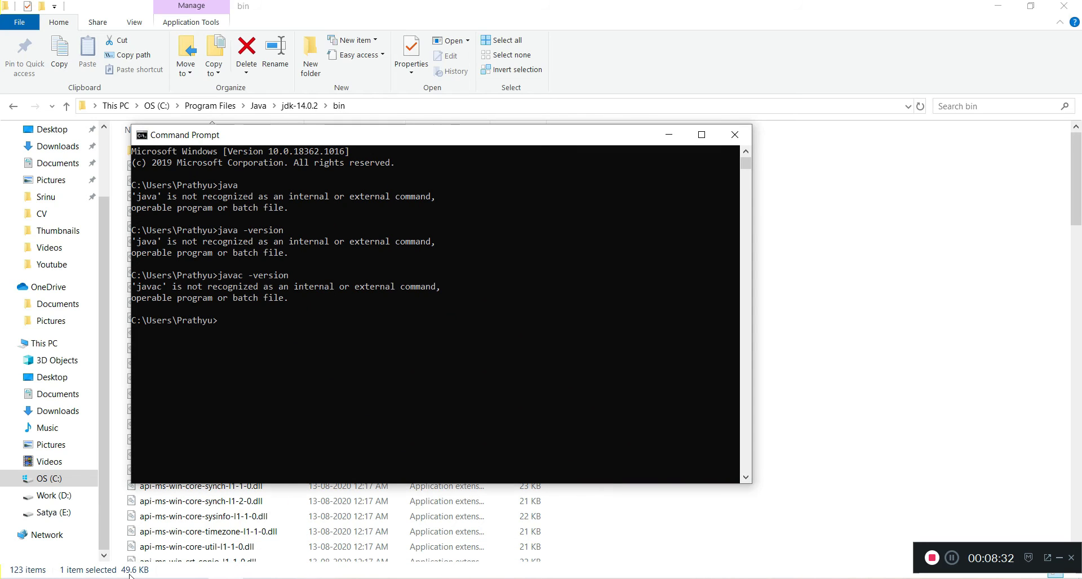
click(68, 578)
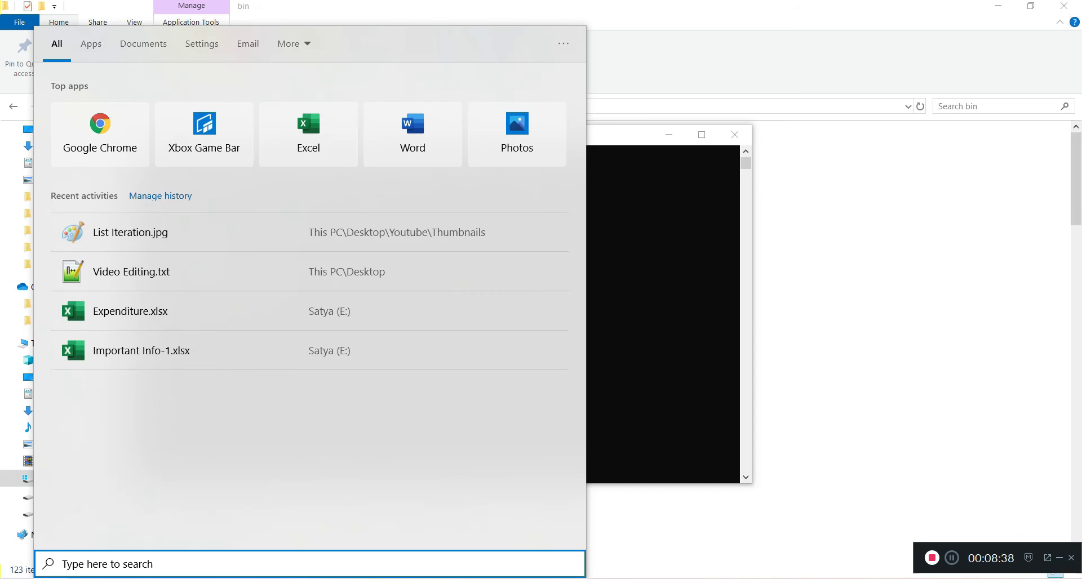
text(cmd)
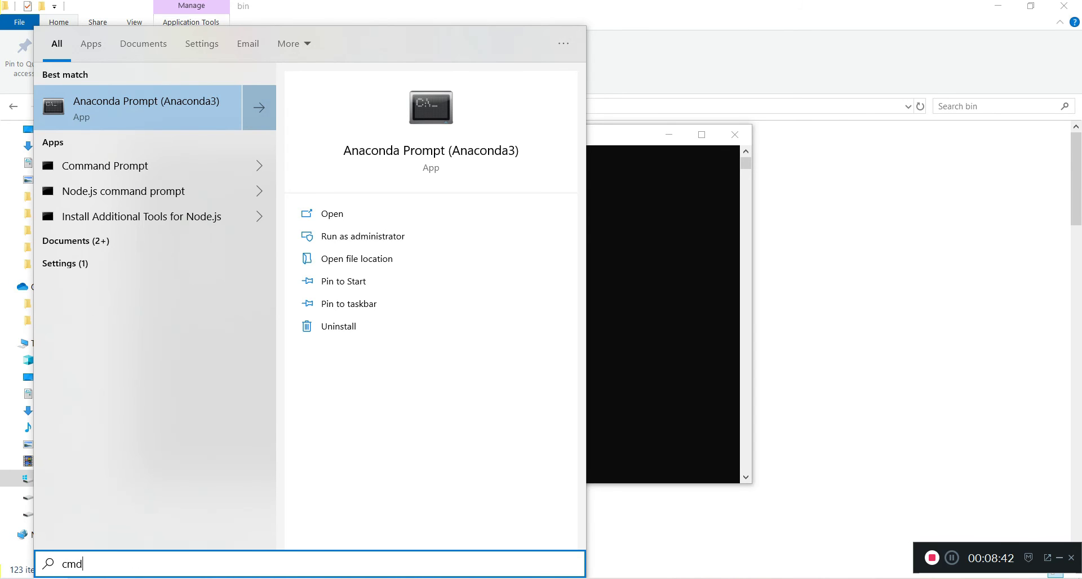
key(Down)
key(Down)
click(47, 154)
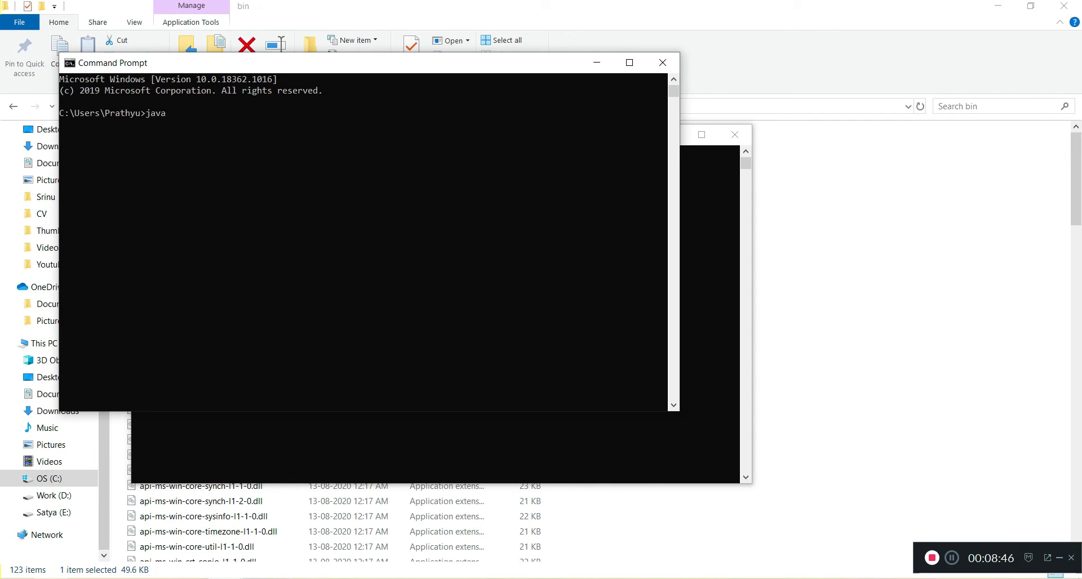
Check the Java compiler and runtime versions by running javac -version and java -version
key(Return)
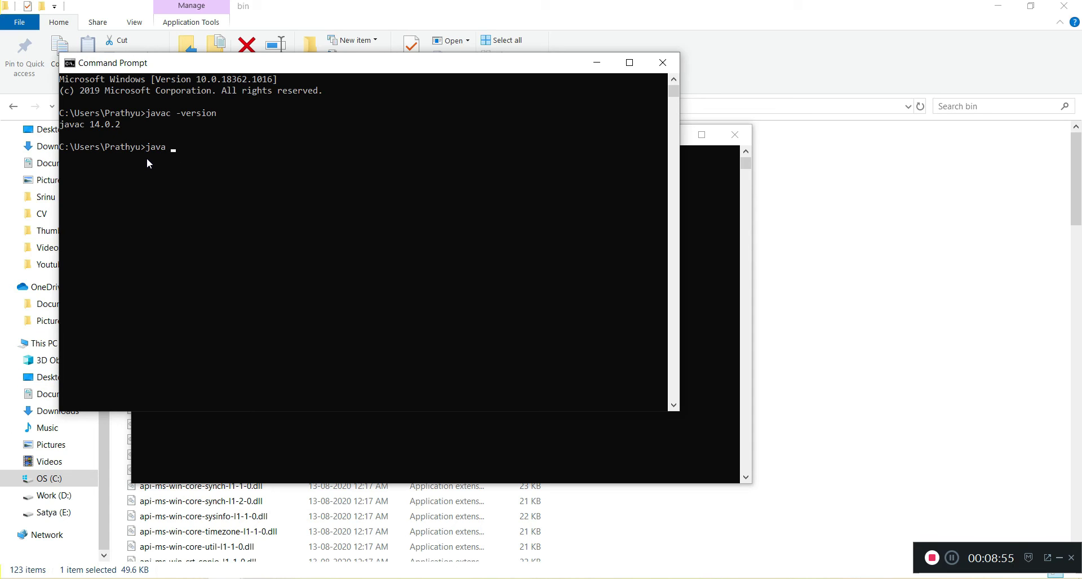
text(java -version)
key(Return)
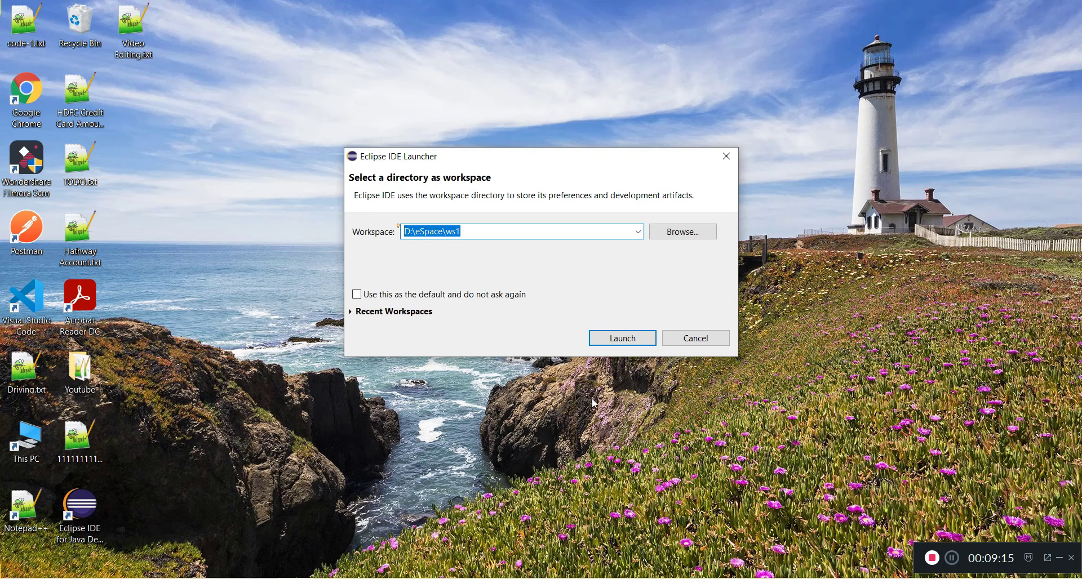
Launch Eclipse with the workspace D:\eSpace\ws1 and open the wizard for a new project
click(620, 341)
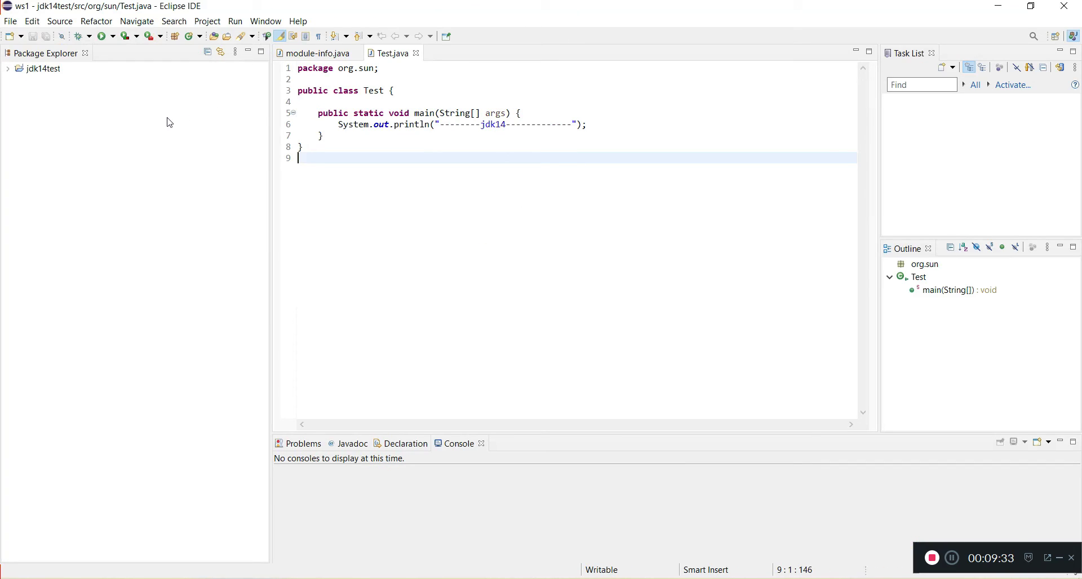
click(14, 23)
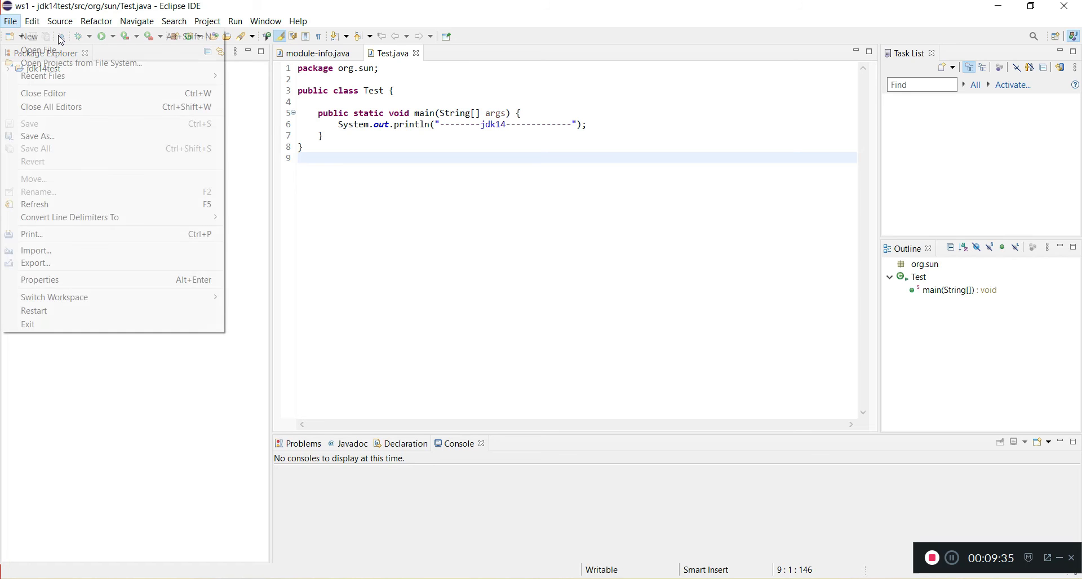
click(12, 23)
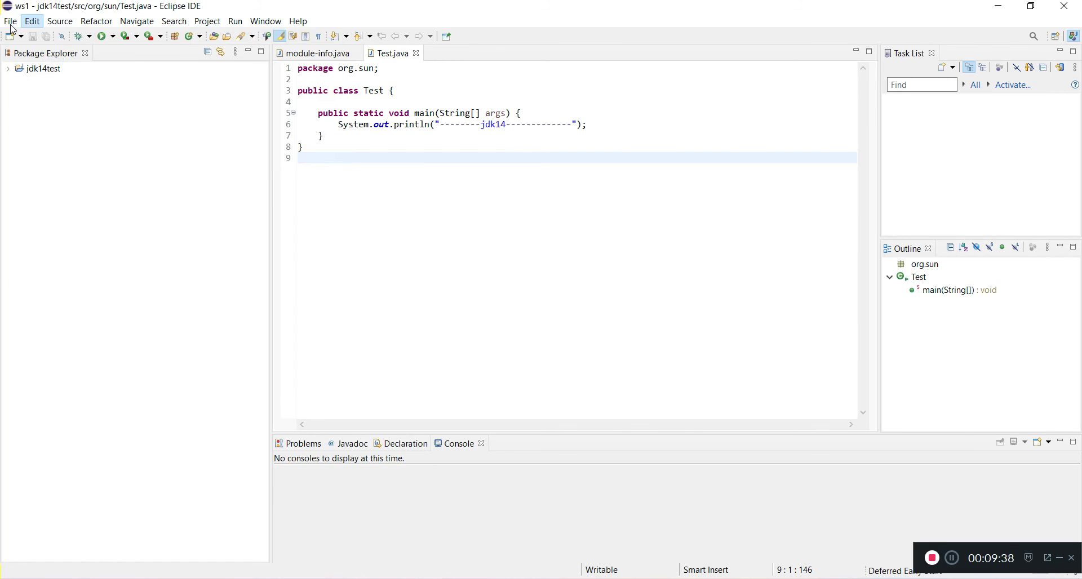
click(11, 24)
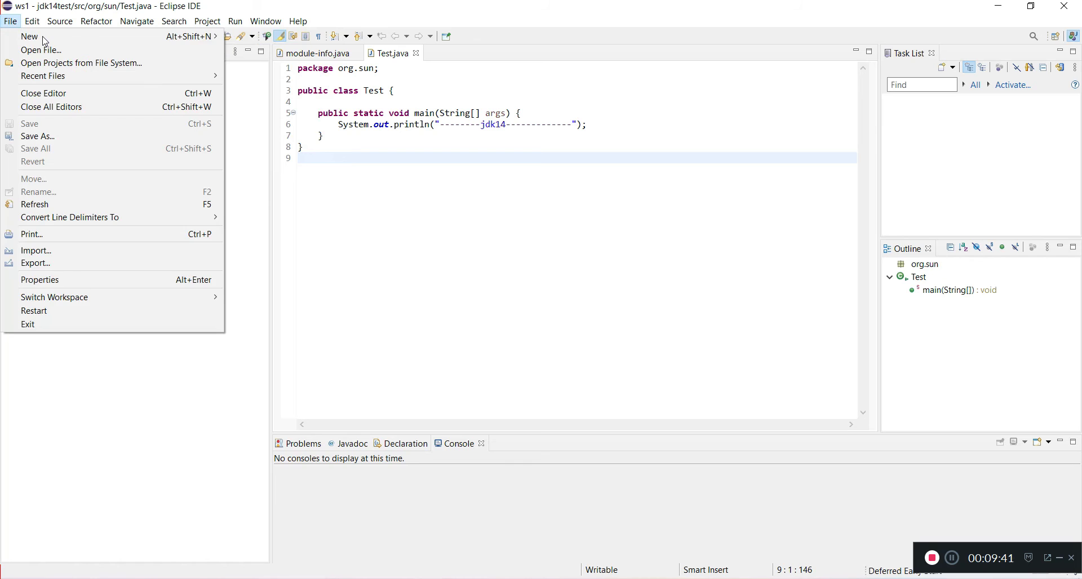
mouse_move(84, 37)
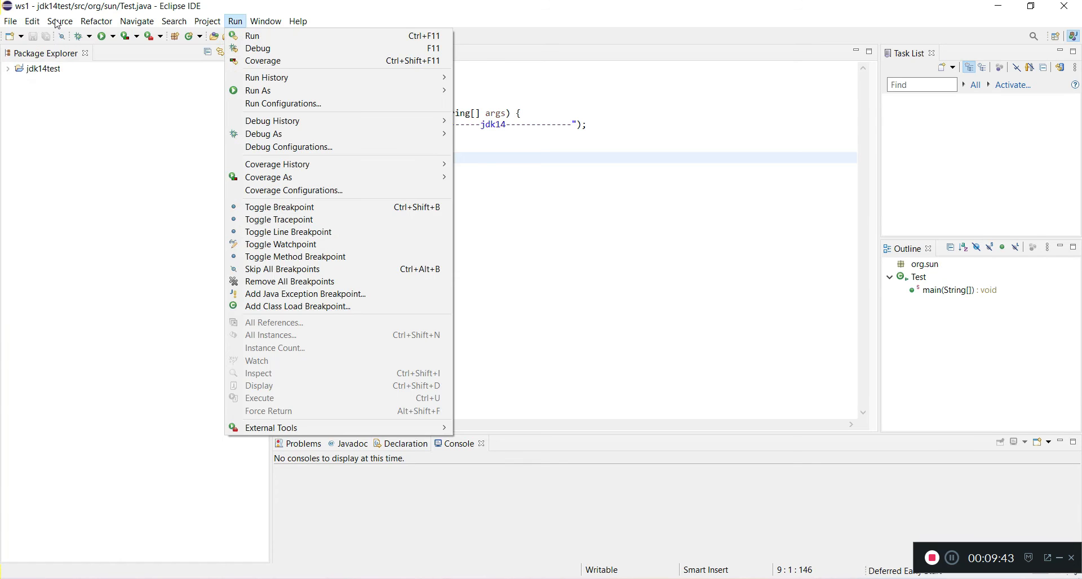
click(15, 24)
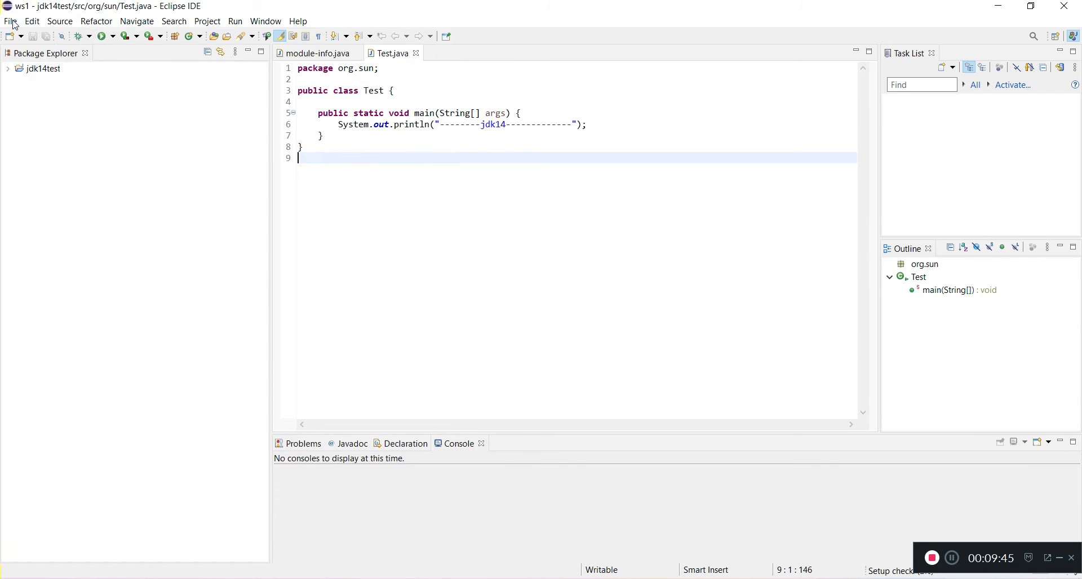
click(15, 25)
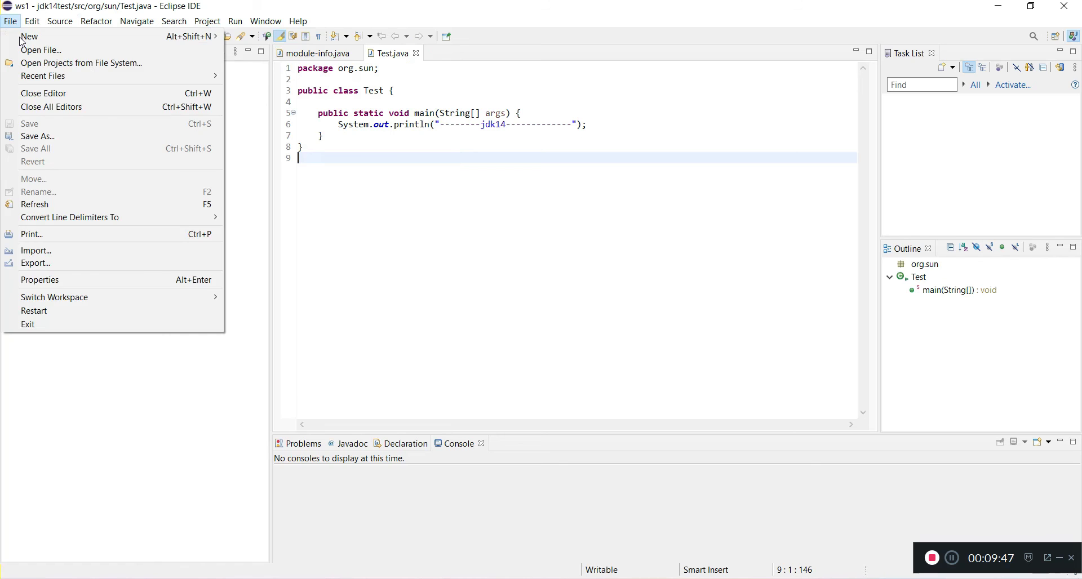
mouse_move(201, 38)
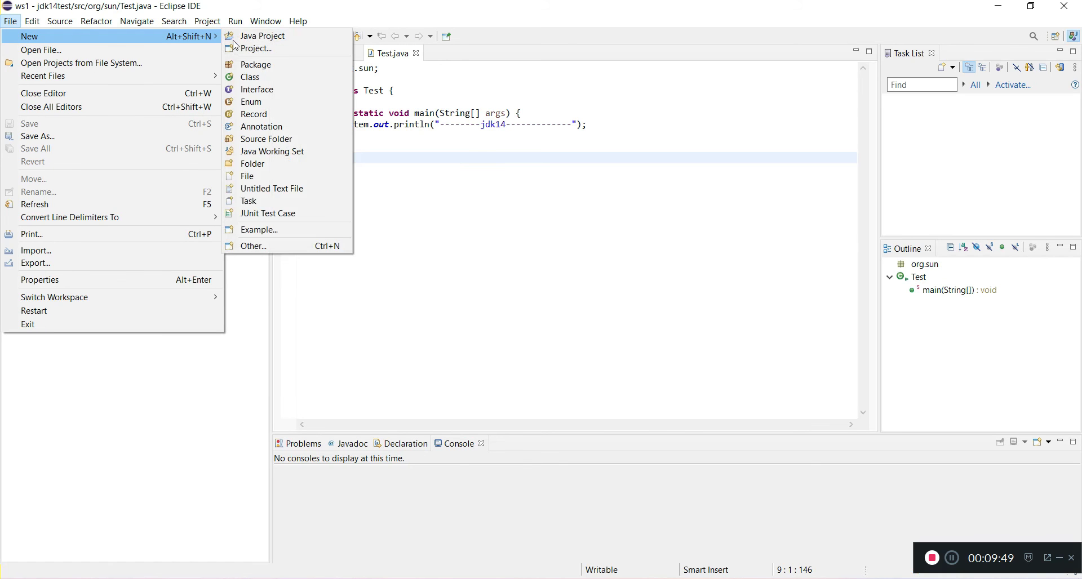
click(258, 54)
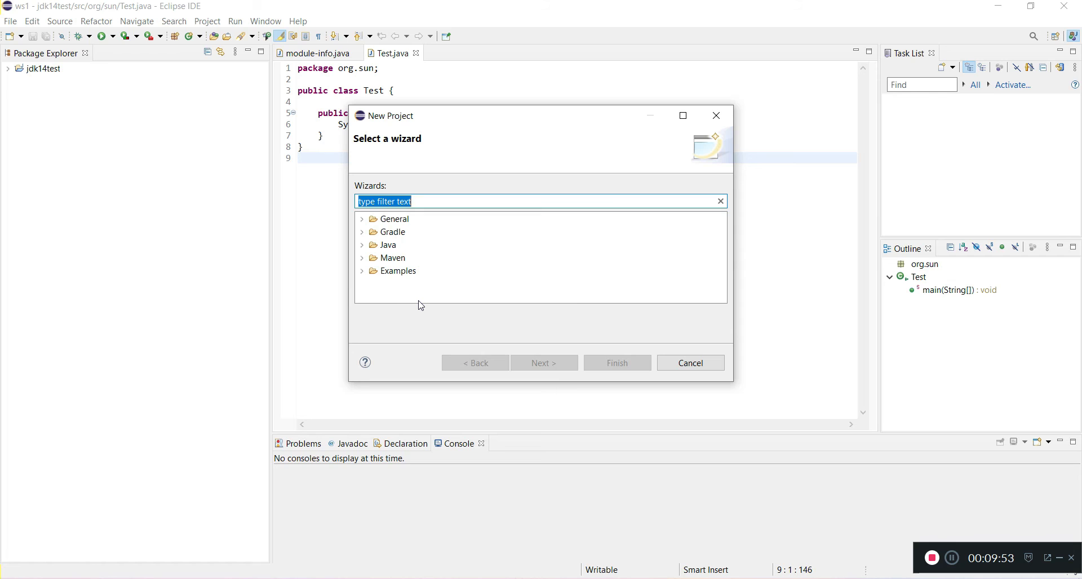
Create a Java project named Demo with the JavaSE-14 execution environment, without creating a module-info.java file
text(java)
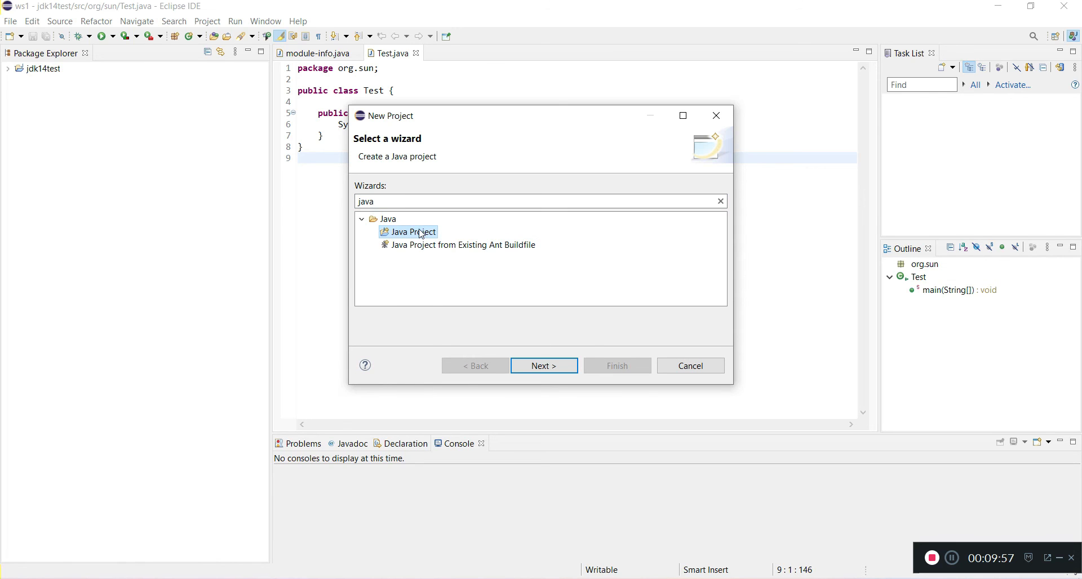
click(561, 369)
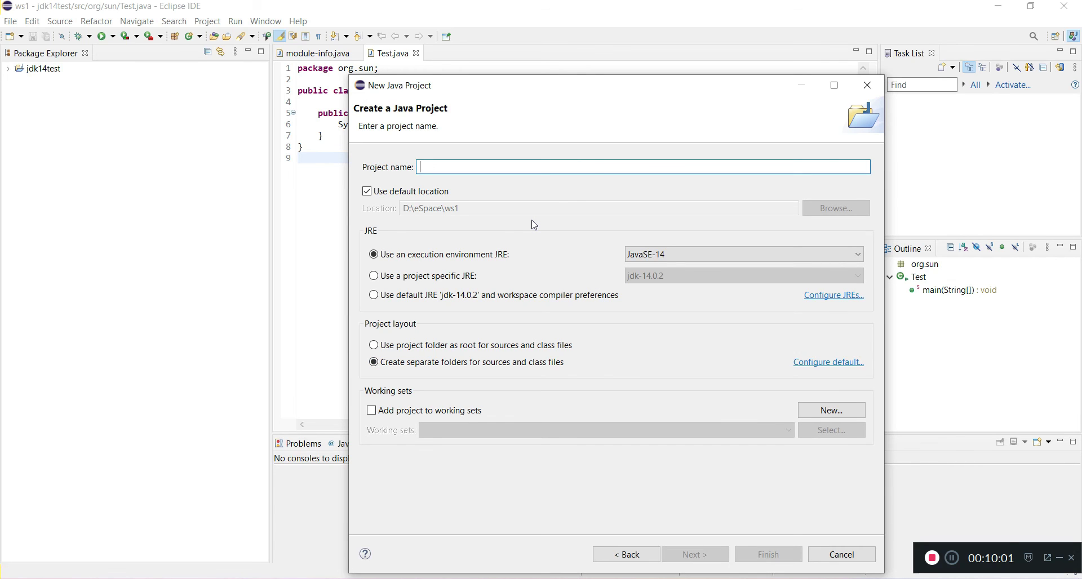
text(Demo)
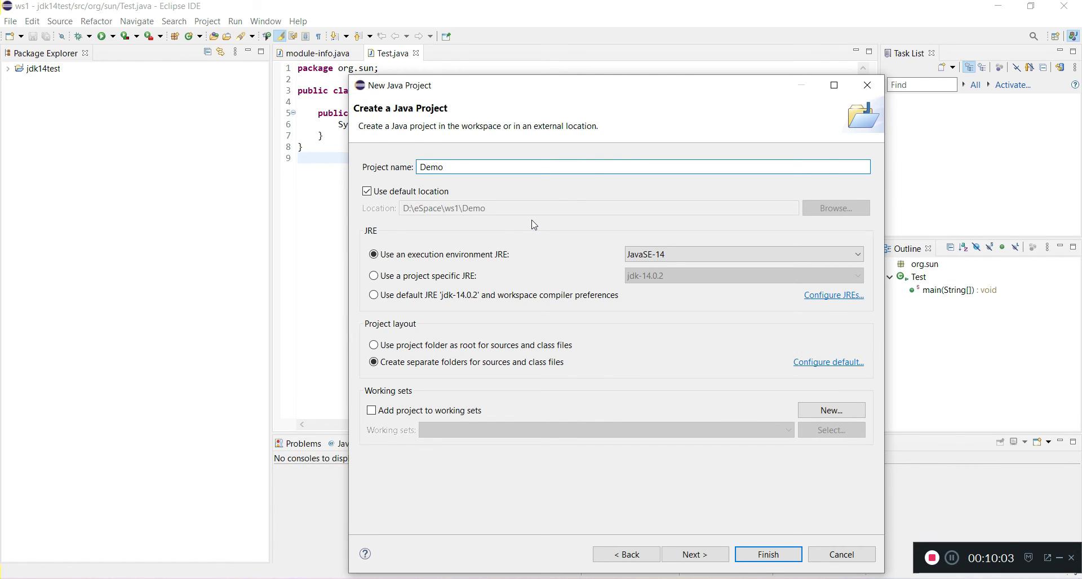
click(696, 557)
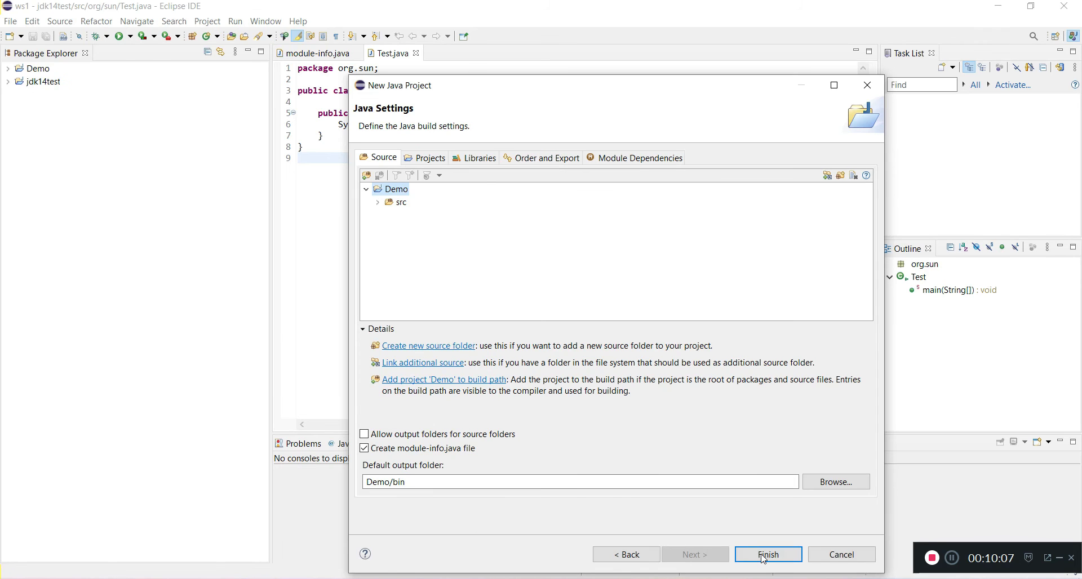
click(767, 557)
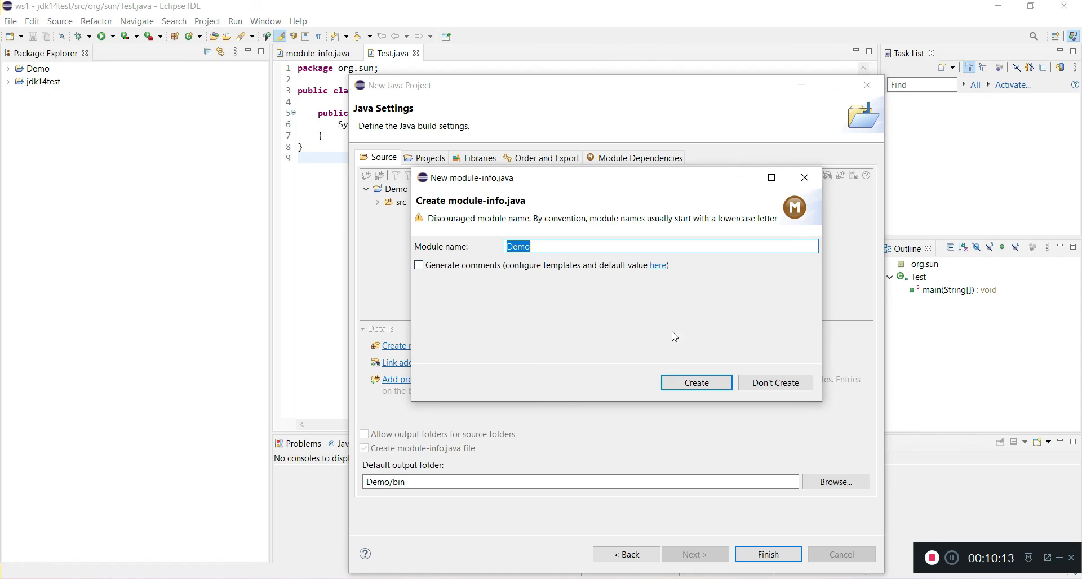
click(799, 388)
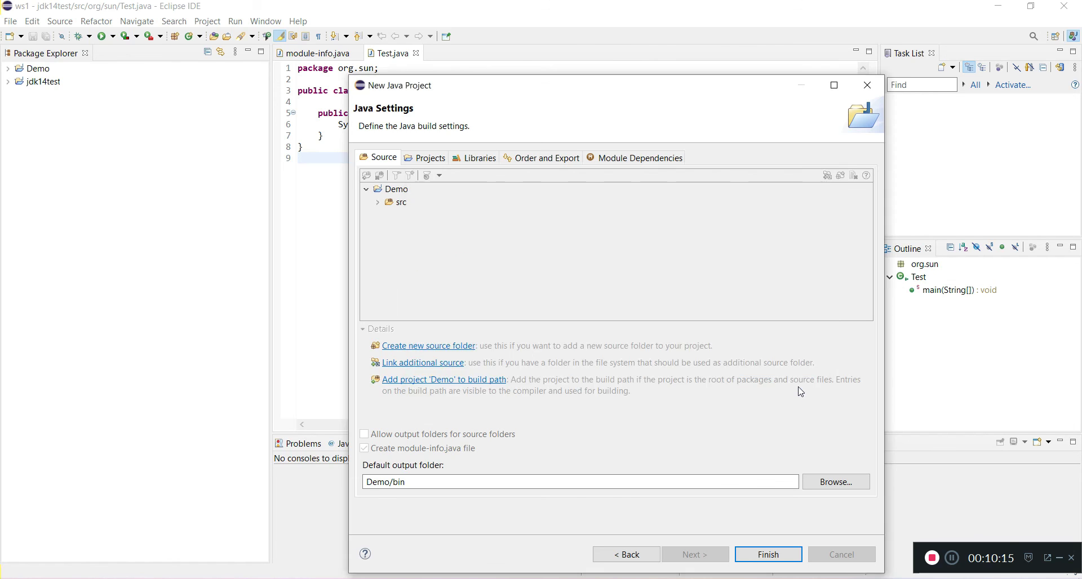
click(452, 115)
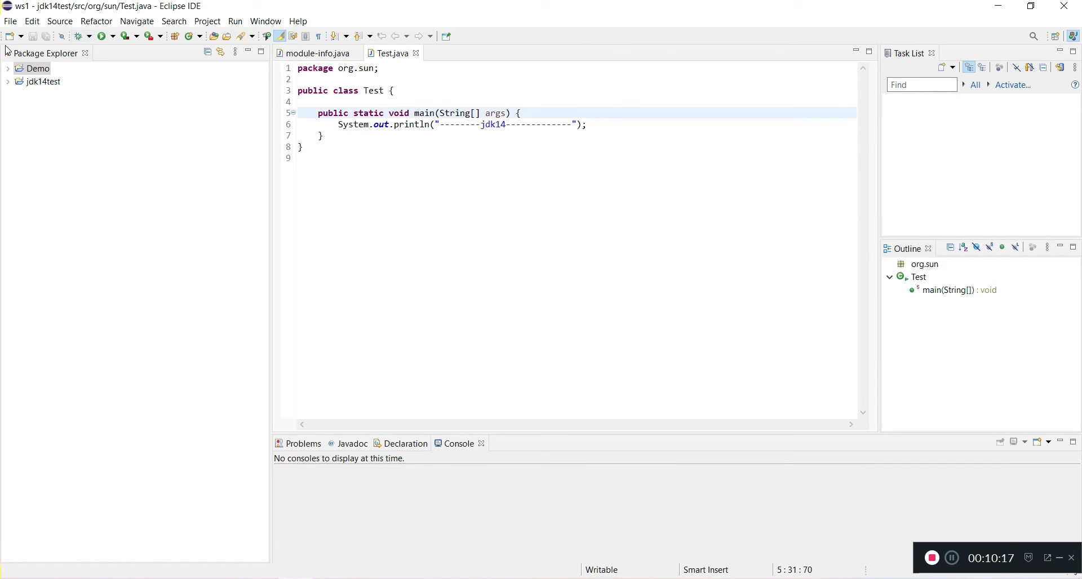
Create a package named org.sun in the Demo project's src folder
click(34, 69)
double_click(33, 69)
key(Down)
key(Down)
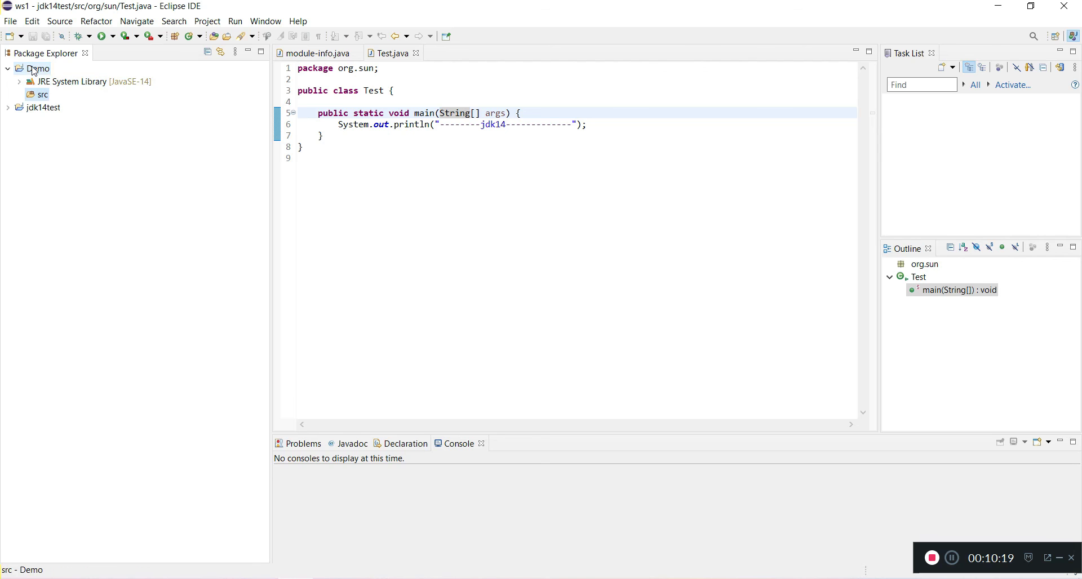
right_click(40, 98)
mouse_move(84, 102)
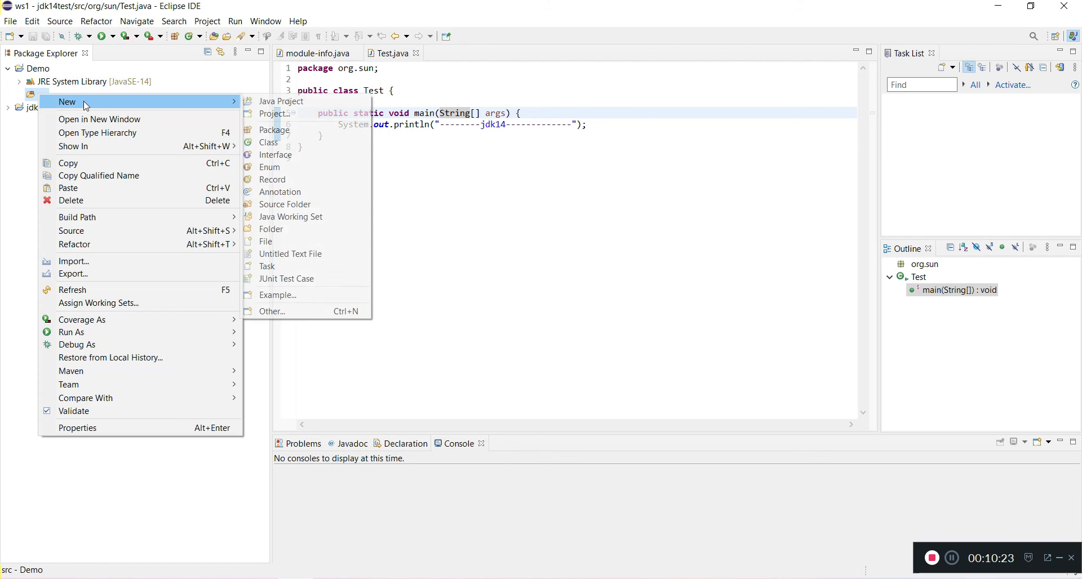
click(302, 134)
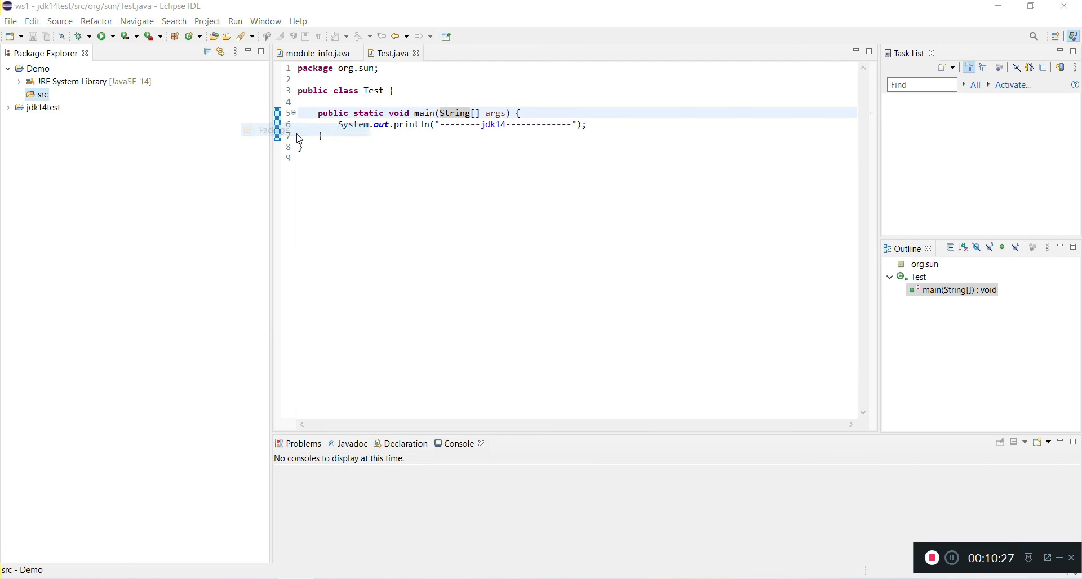
text(org.sun)
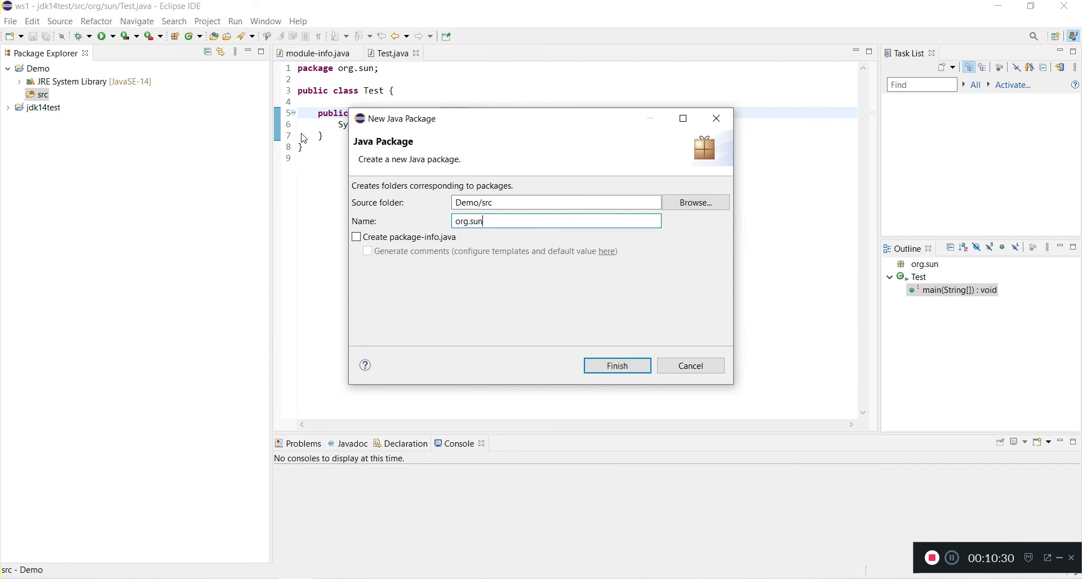
key(Return)
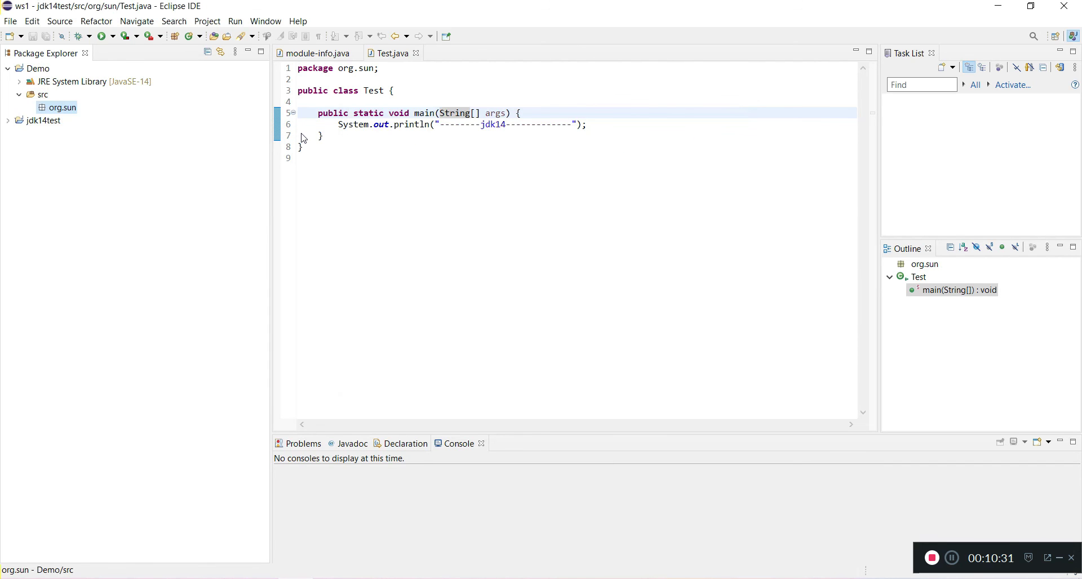
Create a Java class named TestApp in the Demo project's org.sun package
right_click(68, 114)
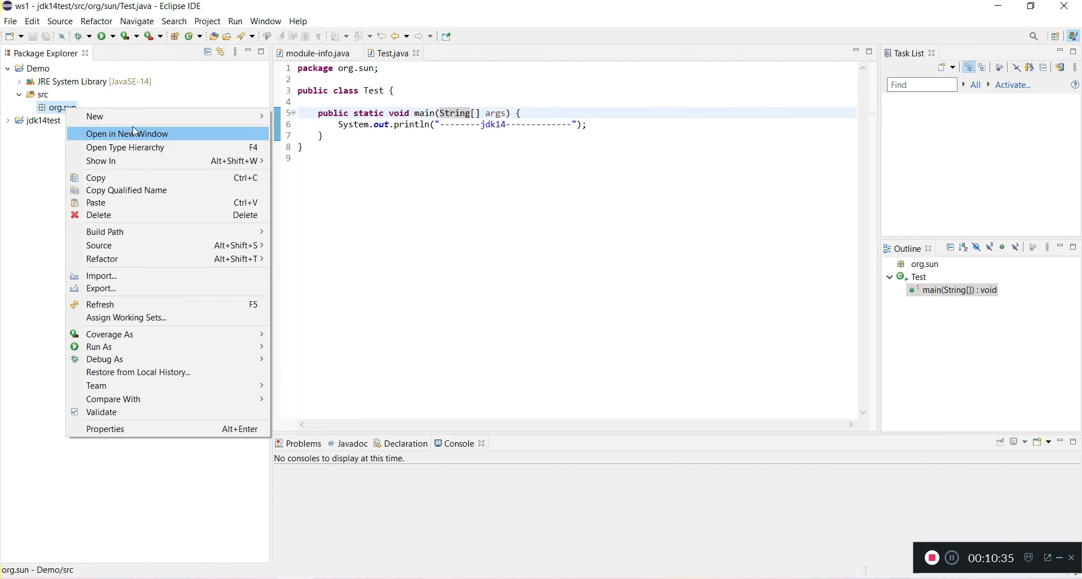
mouse_move(145, 121)
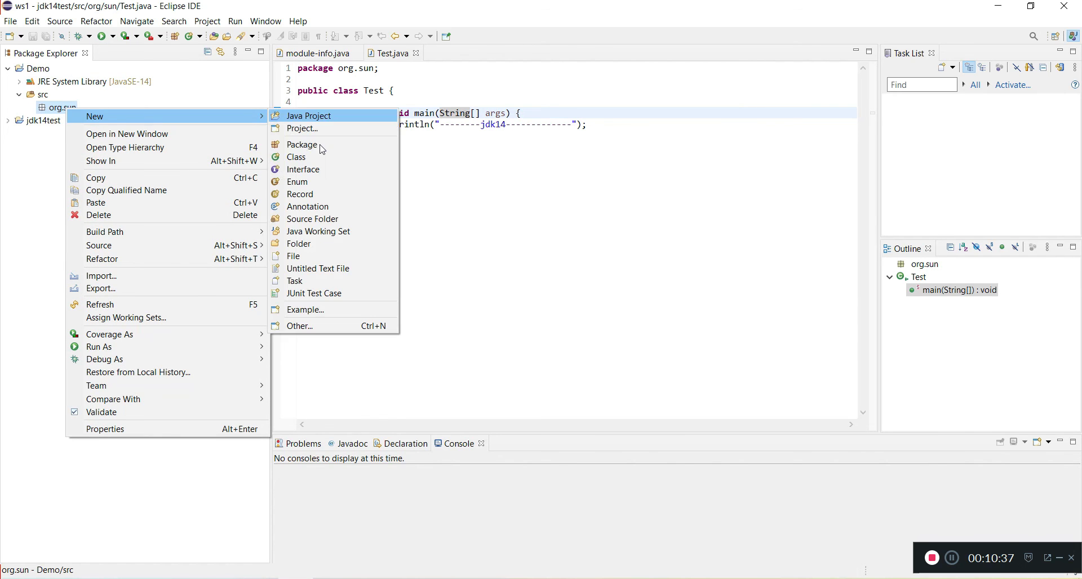
click(309, 159)
text(TestApp)
key(Return)
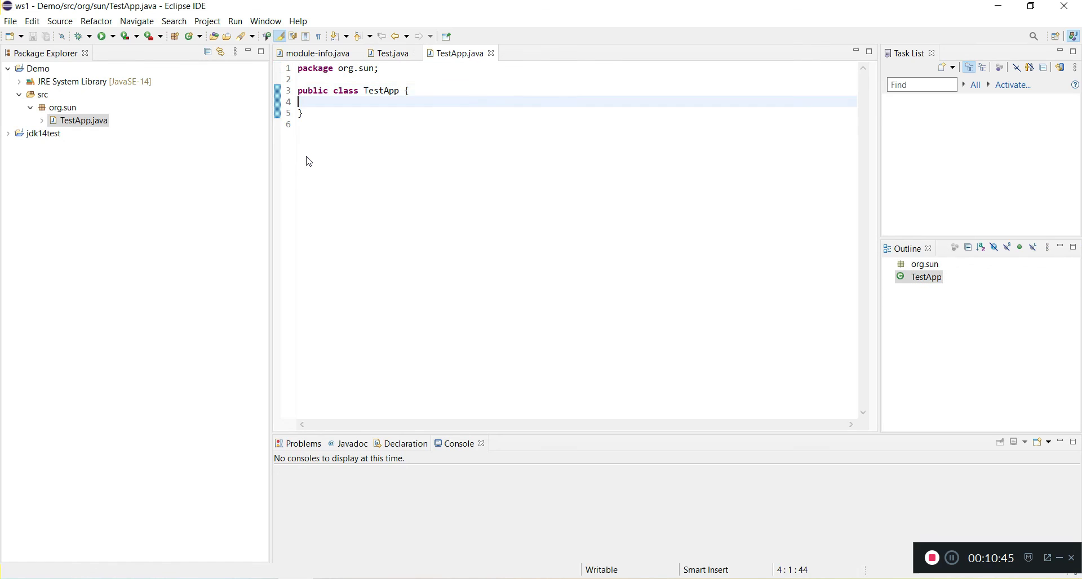
Insert a public static void main(String[] args) method in the TestApp class using code completion
key(Return)
text(main)
key(ctrl+space)
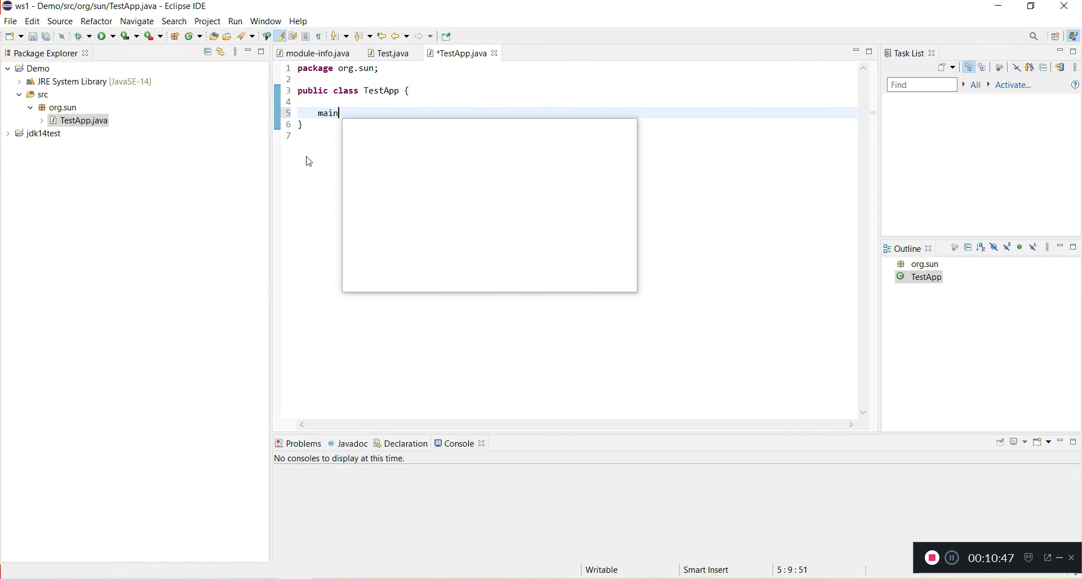
key(Return)
Add a System.out.println statement printing "hello welcome to new jdk" inside the main method and save the file
text(sysou)
key(ctrl+space)
text(")
text(hello we)
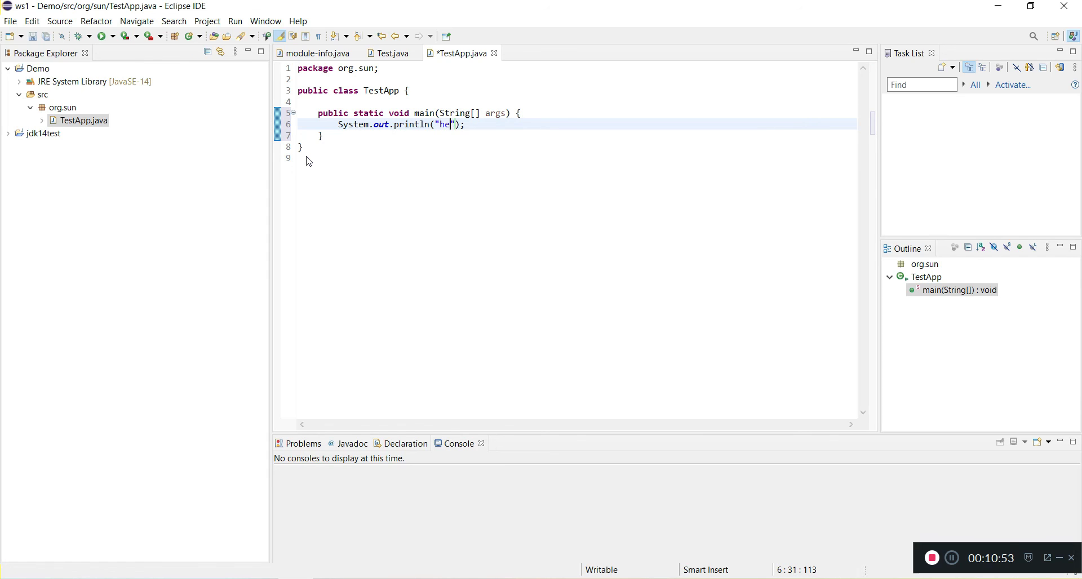
text(loc)
key(BackSpace)
key(BackSpace)
text(come to j)
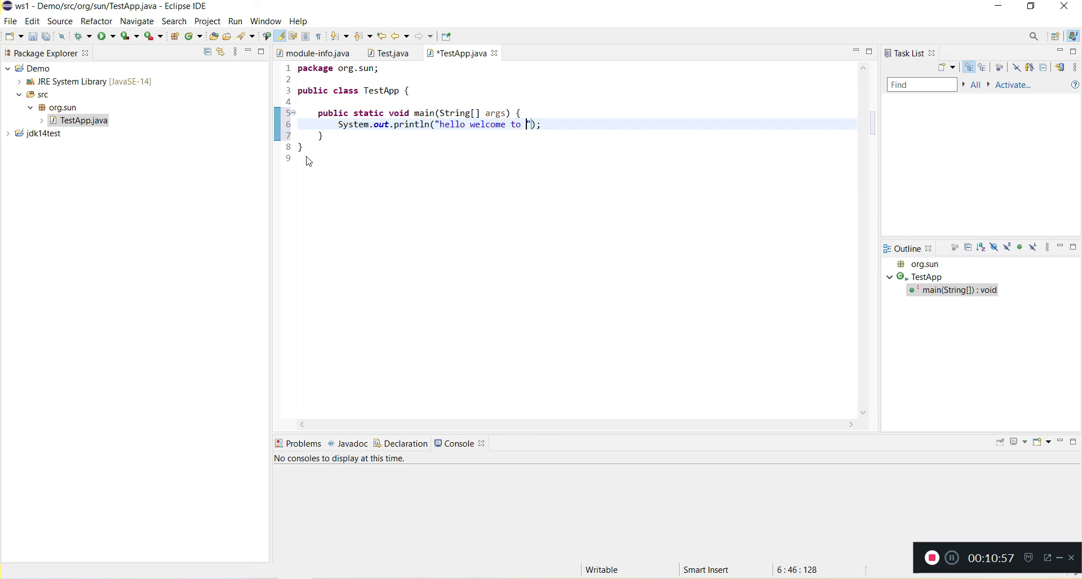
key(BackSpace)
text(new jdk)
key(ctrl+s)
Run TestApp as a Java application and check its console output
click(542, 109)
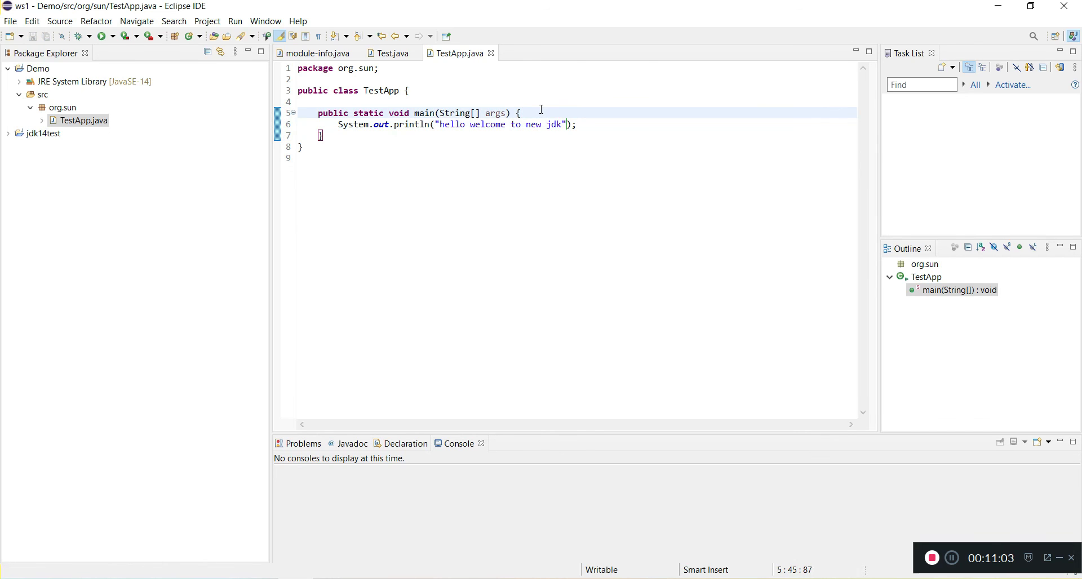
right_click(543, 109)
mouse_move(606, 432)
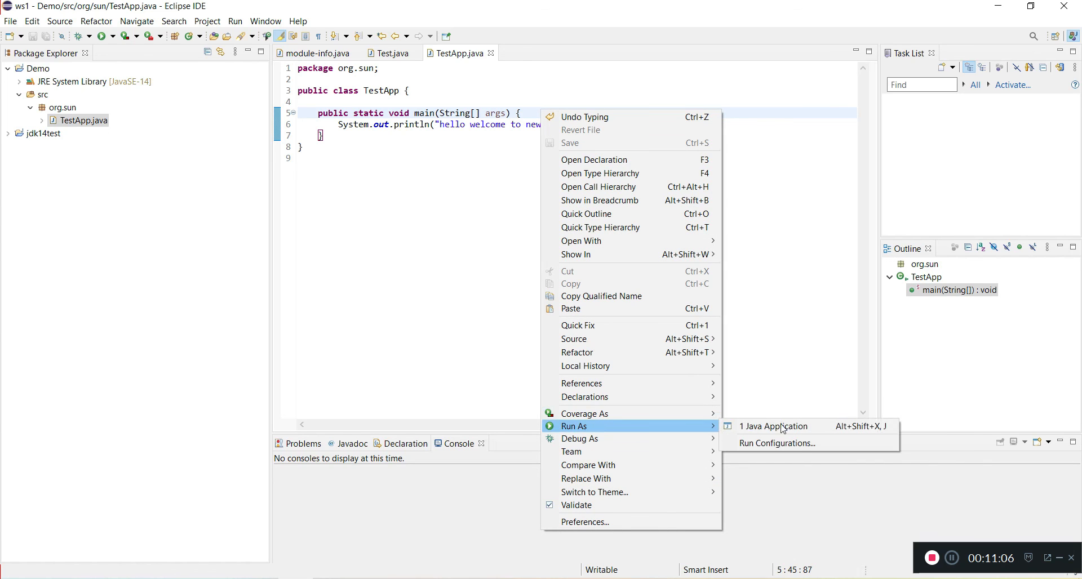
click(824, 430)
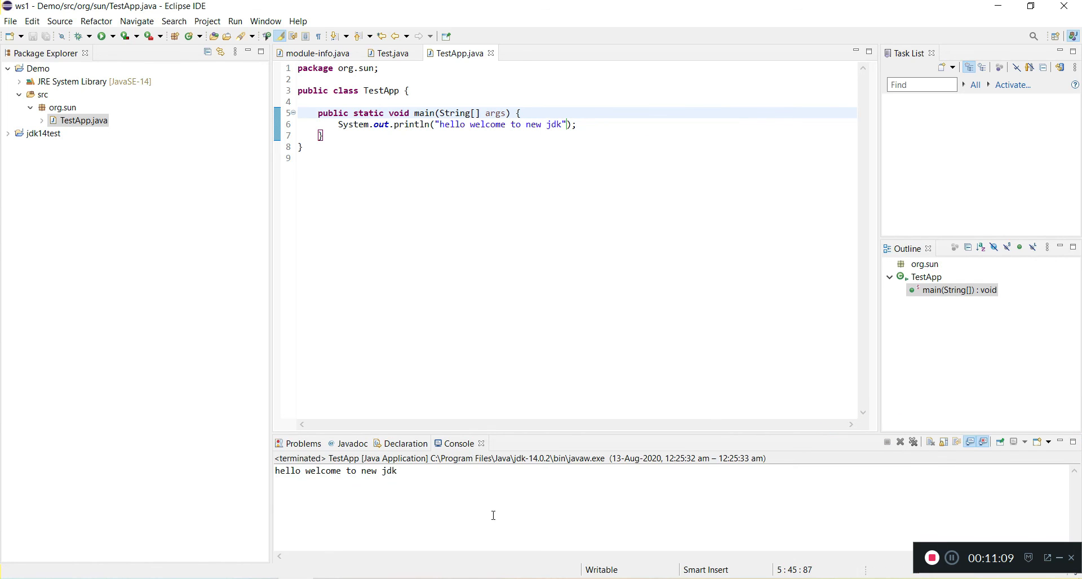
click(420, 472)
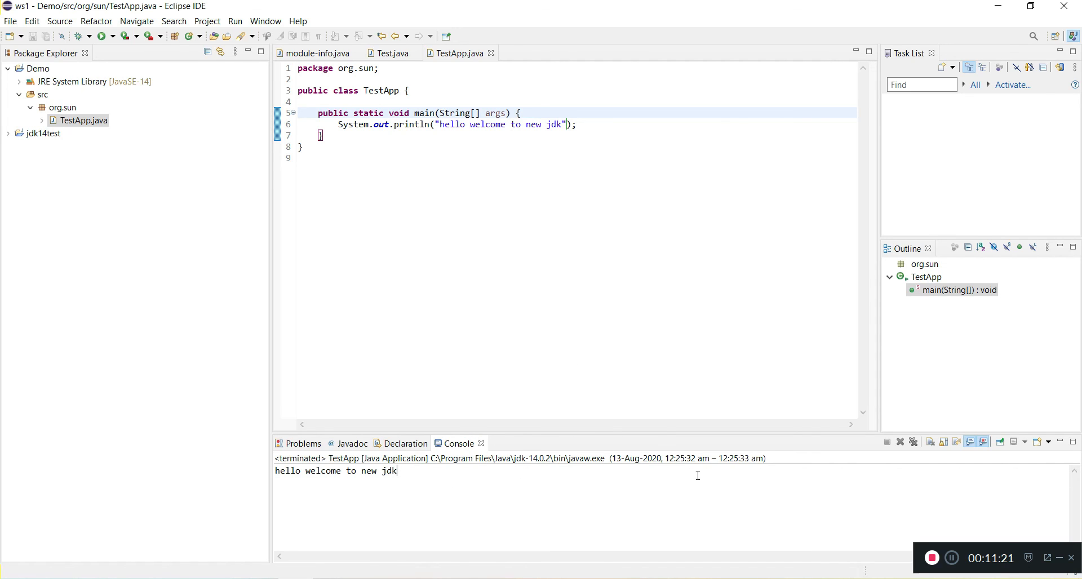
click(561, 365)
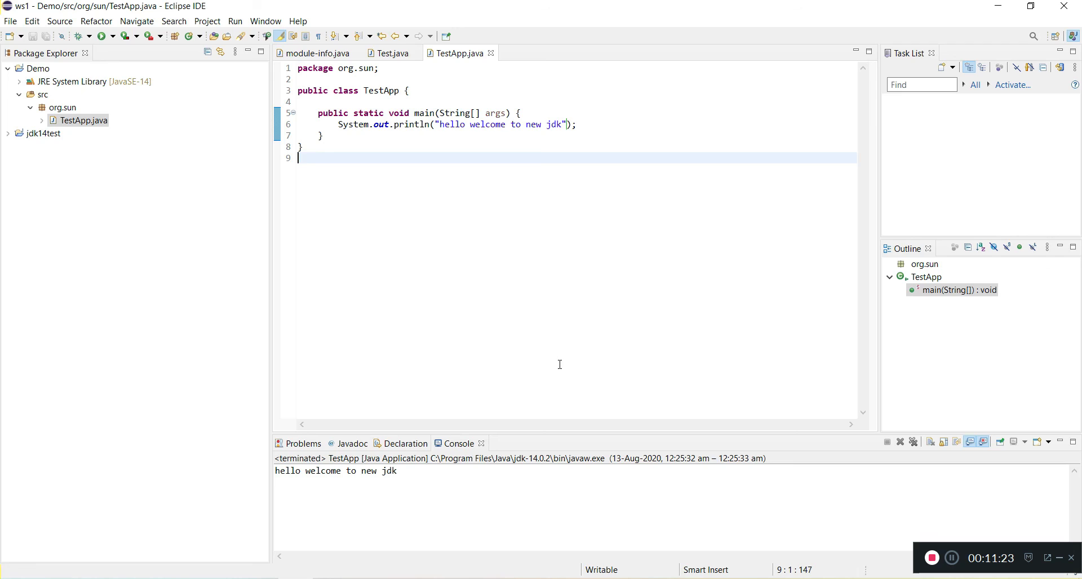